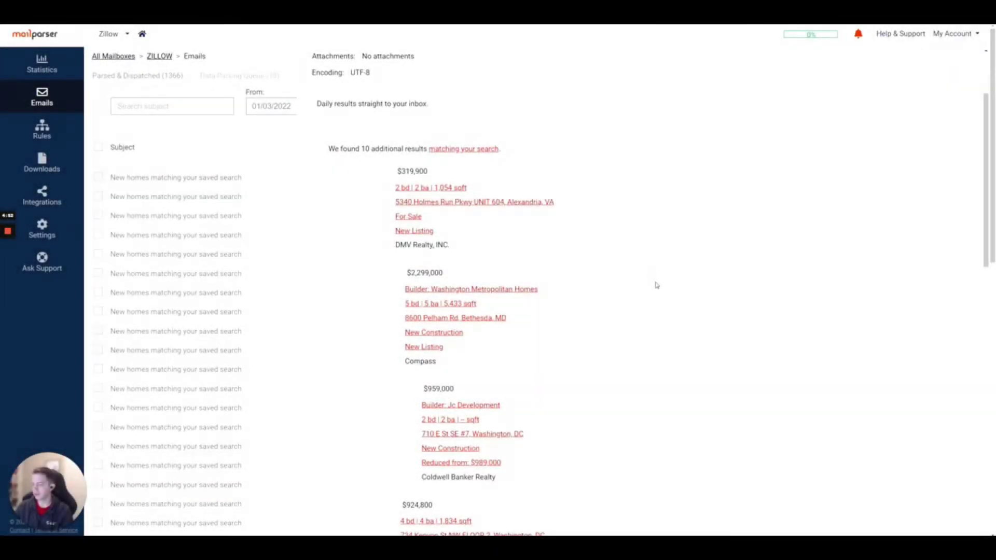
Step: Examine the original Zillow email's property listings and the parsed listing and URL data for the same email
scroll(581, 311, up, 2)
scroll(368, 379, down, 15)
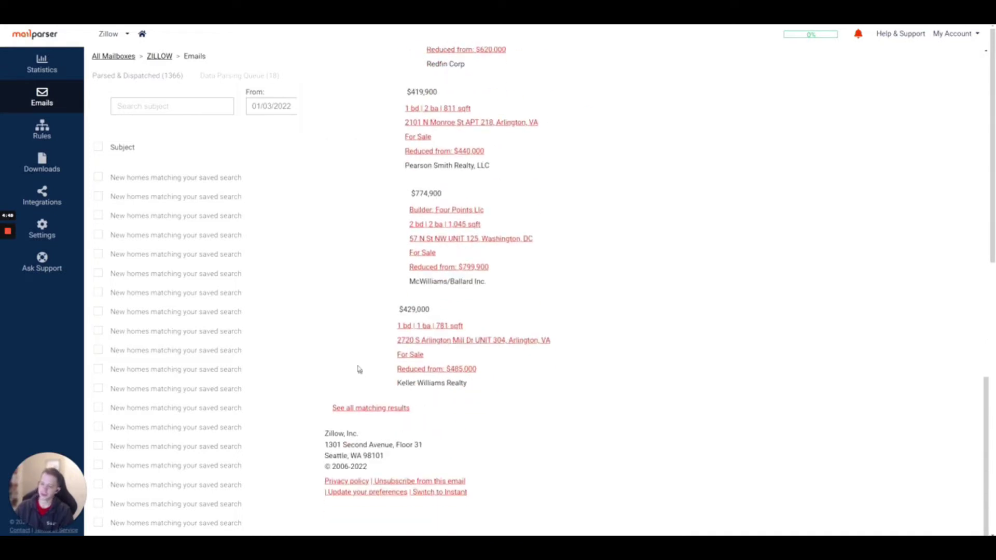
scroll(358, 368, up, 15)
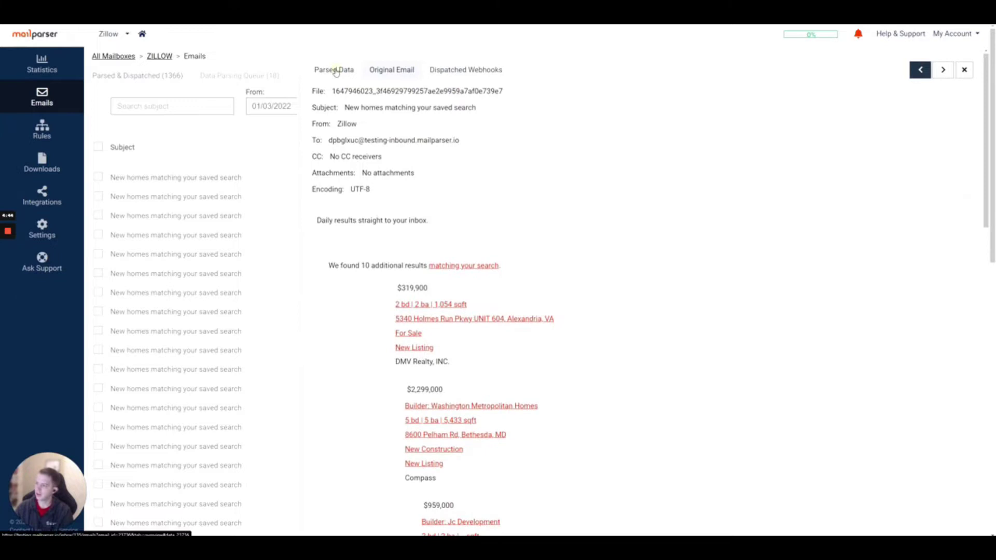
click(334, 71)
scroll(600, 288, down, 1)
scroll(600, 288, down, 3)
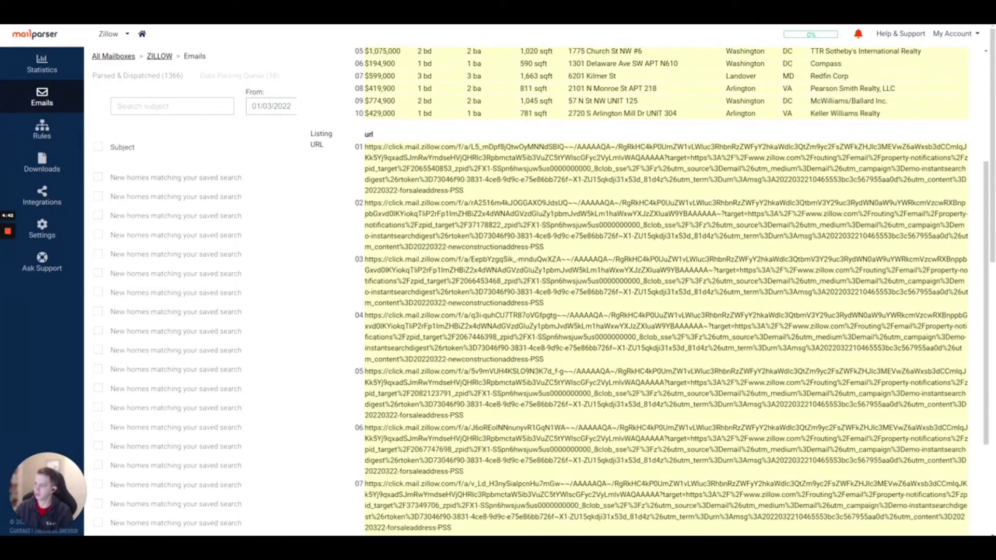
scroll(600, 287, up, 4)
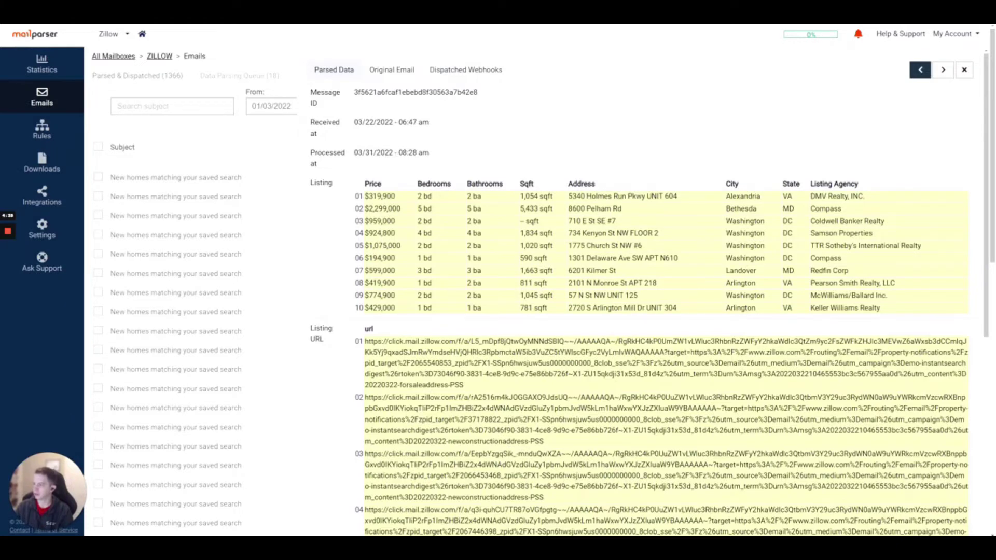
scroll(372, 166, down, 4)
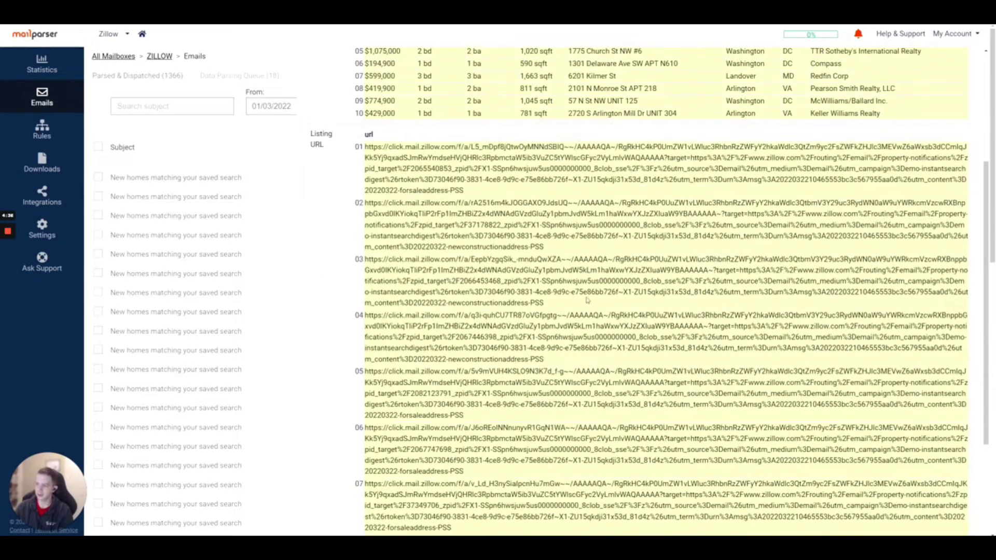
Step: Start a new parsing rule for the Zillow mailbox with the HTML version of the email body as data source
click(42, 128)
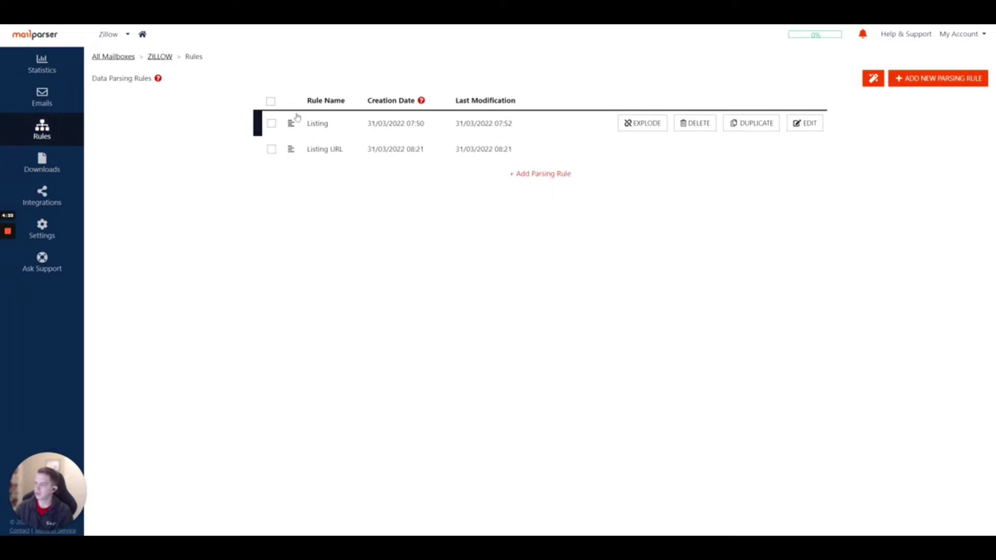
click(530, 178)
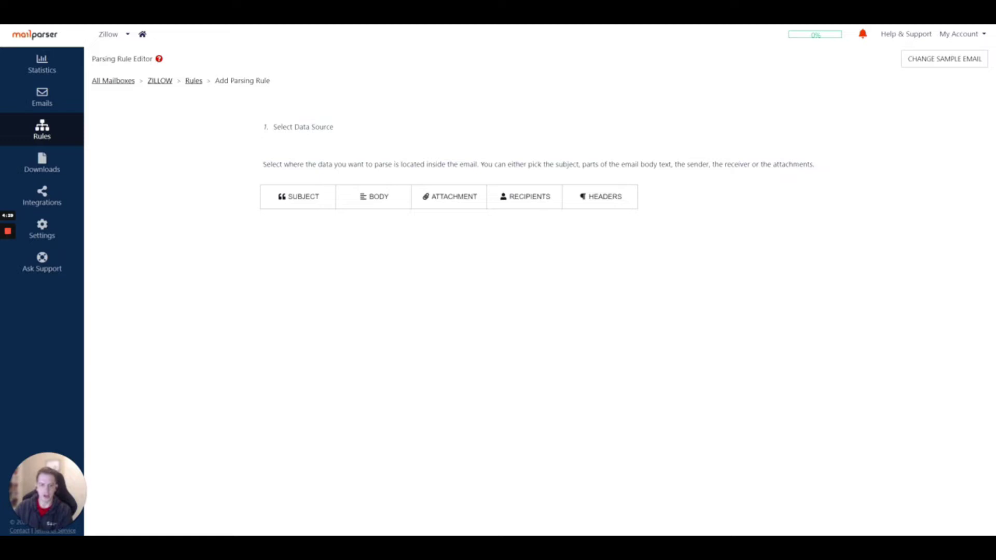
click(389, 197)
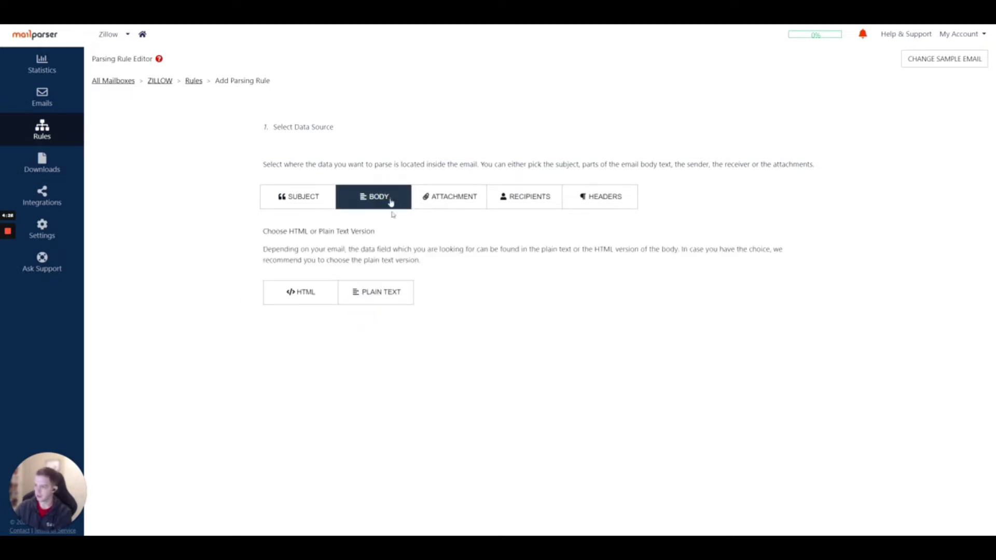
click(381, 292)
click(293, 290)
scroll(286, 280, down, 2)
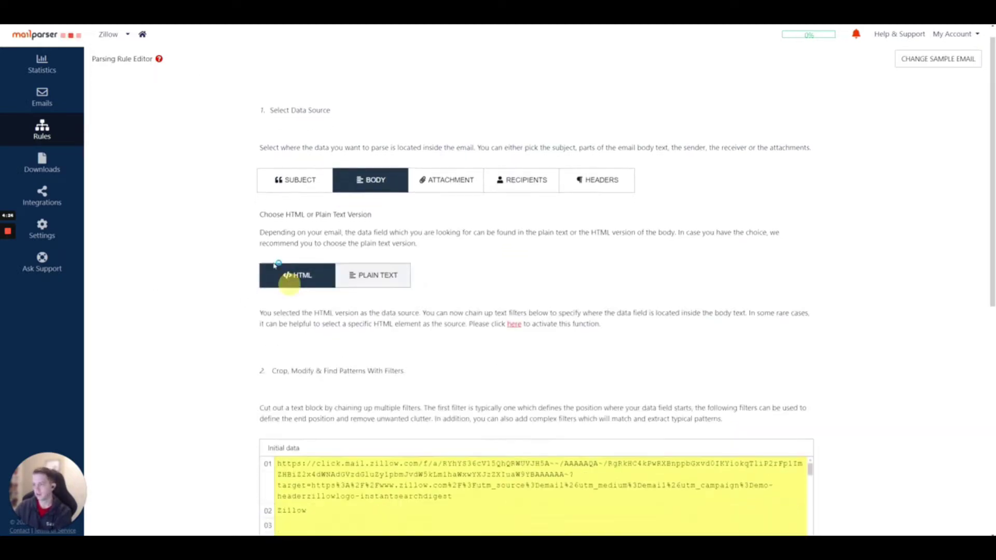
Step: Examine the initial data of the HTML body to find where the property listings begin
scroll(218, 207, down, 5)
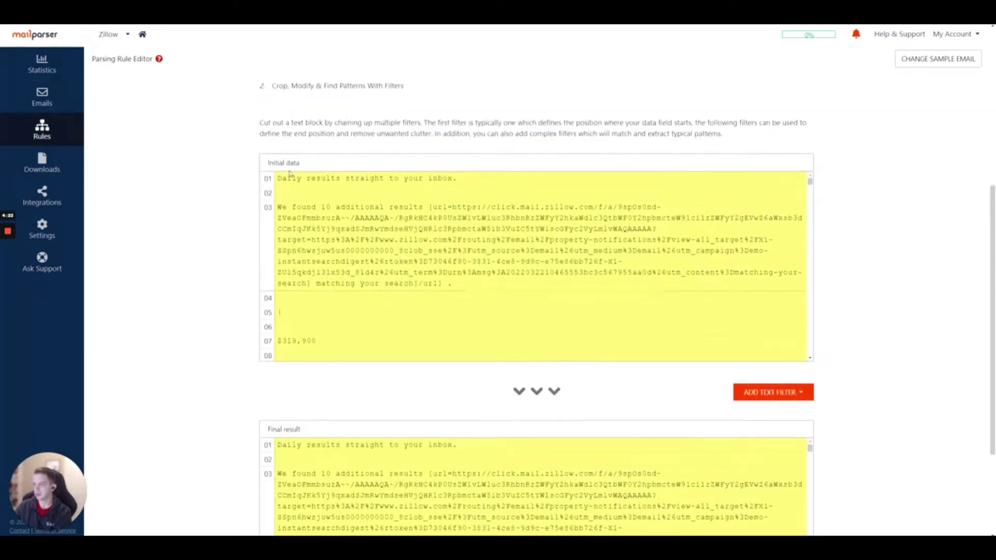
scroll(328, 102, up, 4)
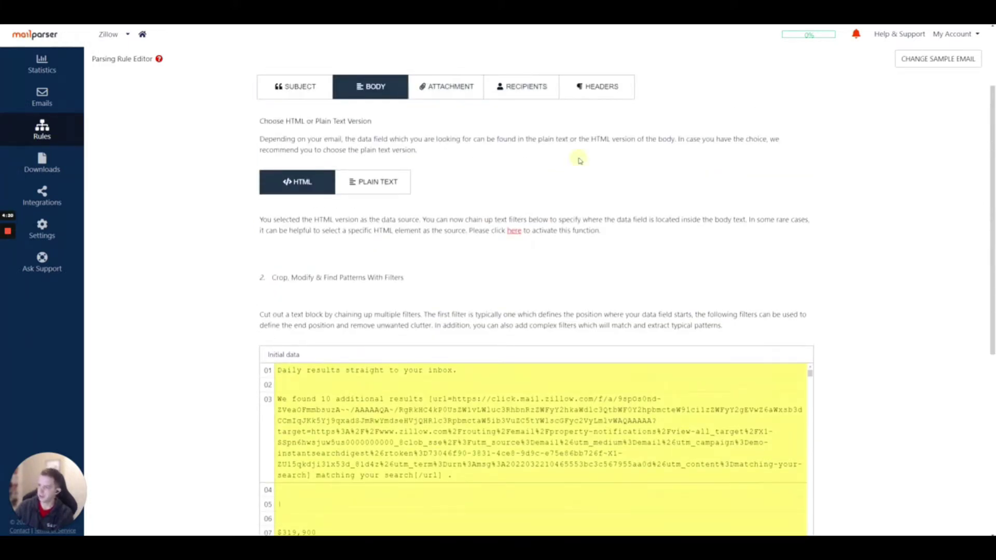
scroll(503, 193, down, 1)
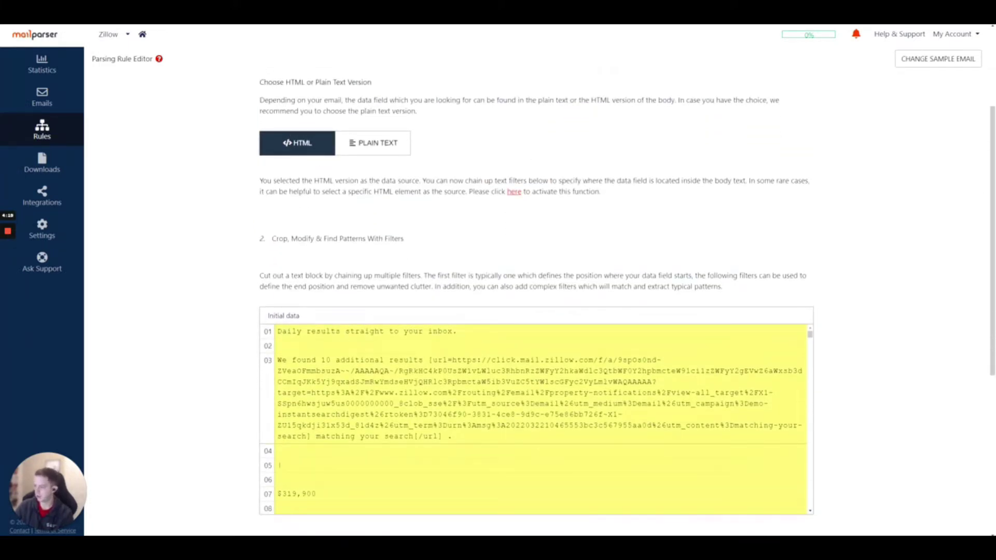
scroll(534, 419, down, 3)
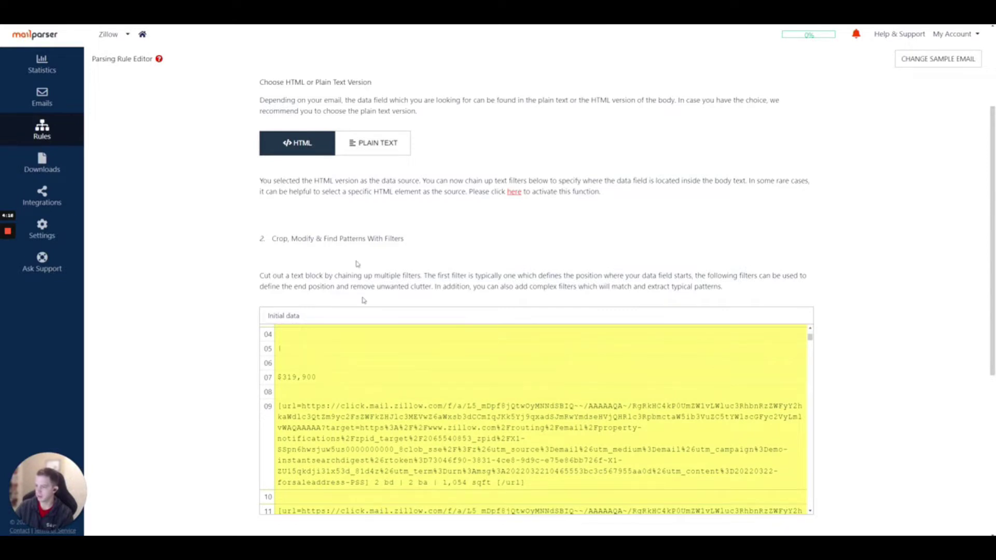
scroll(533, 418, up, 3)
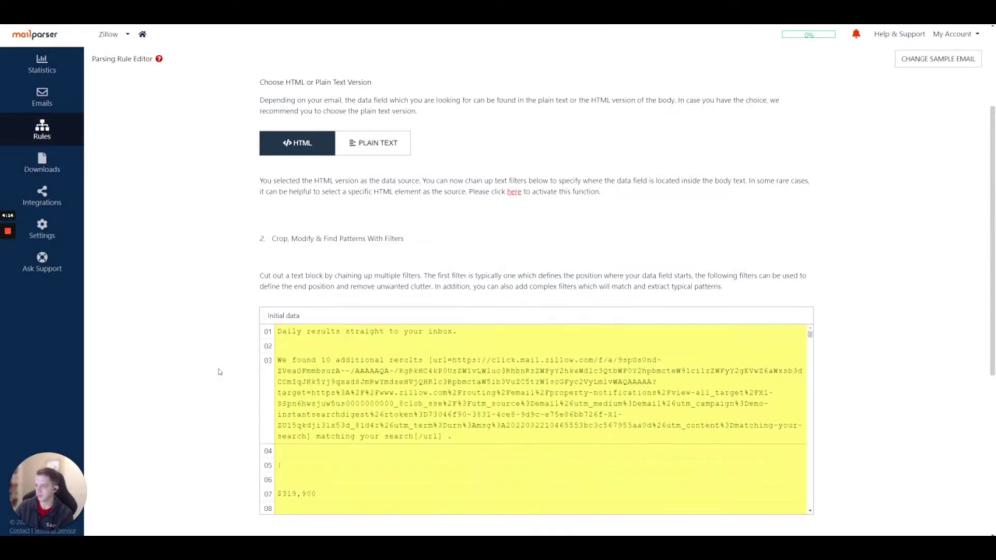
scroll(207, 337, down, 7)
scroll(190, 287, up, 2)
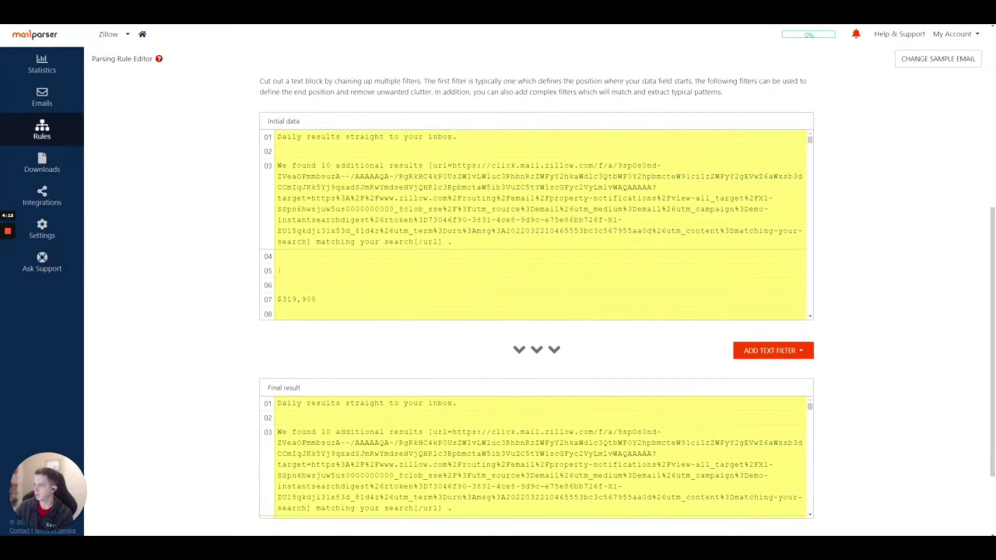
drag(809, 140, 830, 135)
scroll(836, 275, down, 2)
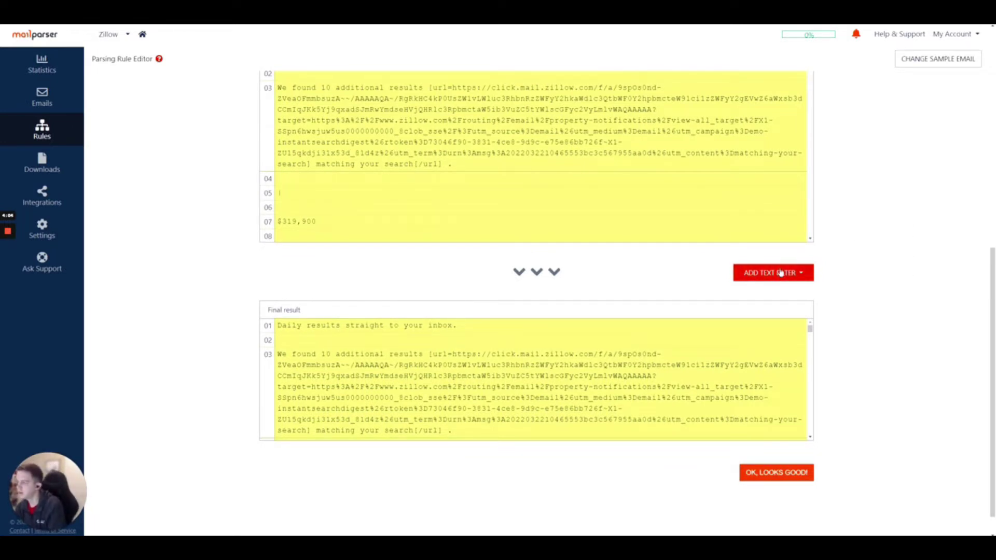
scroll(784, 275, up, 1)
scroll(867, 251, up, 1)
scroll(830, 246, down, 3)
Step: Add a Find Start Position text filter to the parsing rule
click(786, 243)
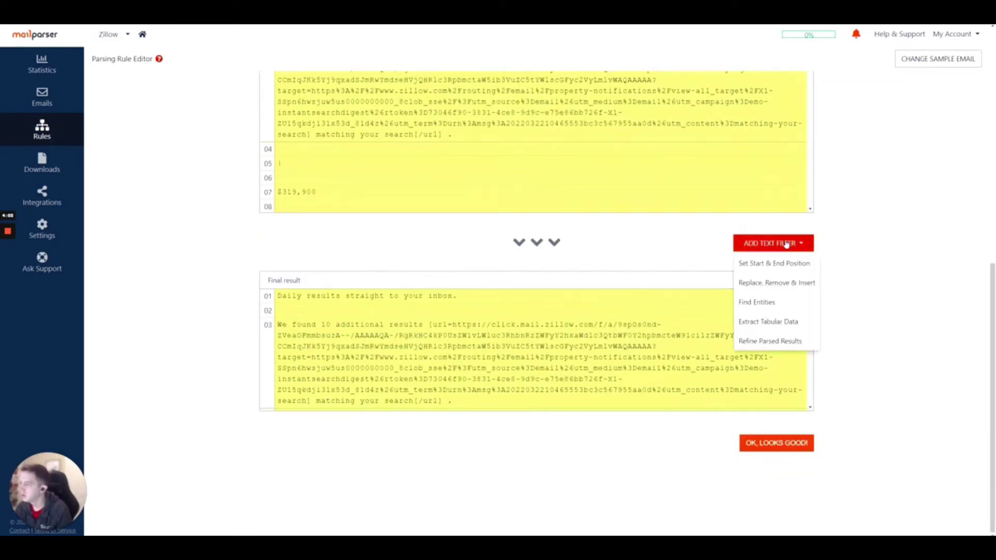
mouse_move(773, 286)
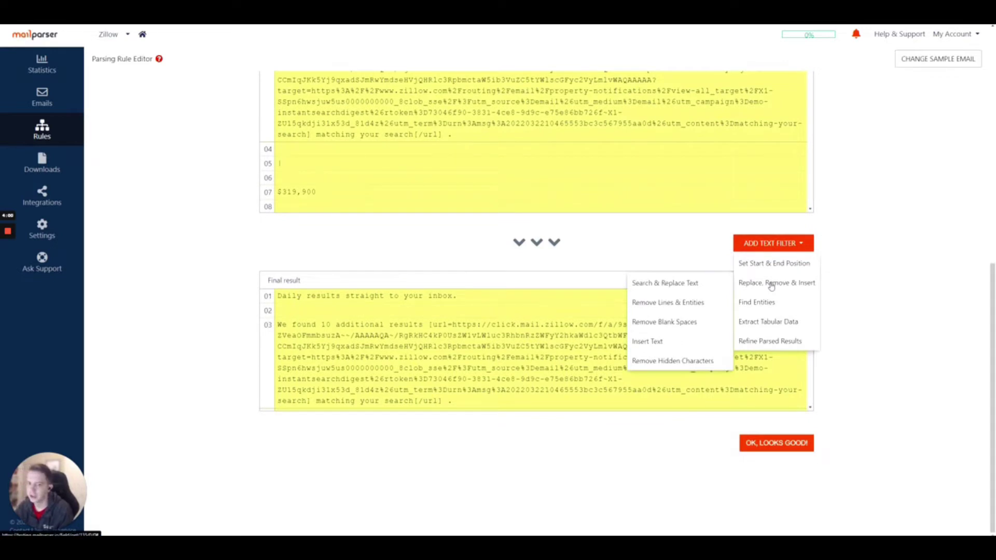
mouse_move(759, 263)
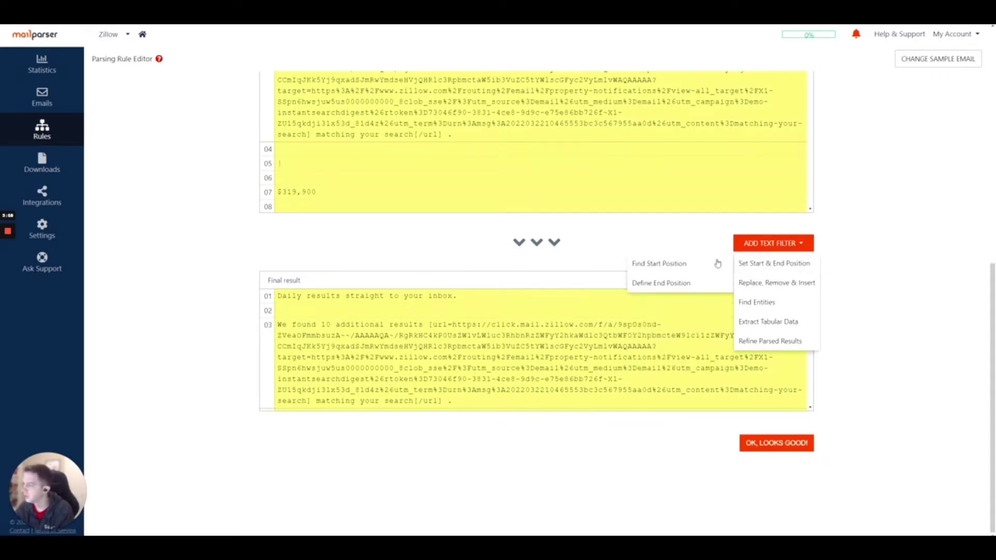
click(658, 264)
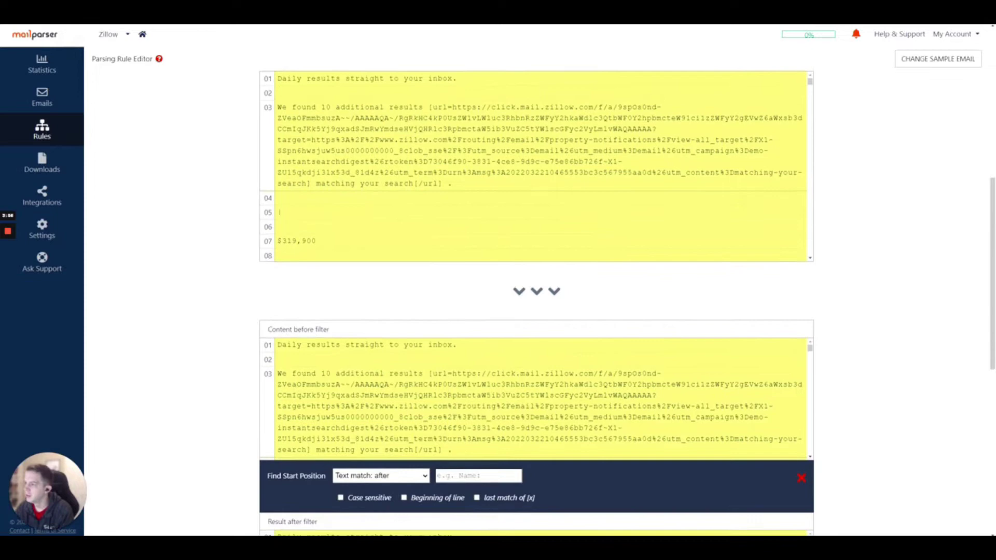
Step: Set the start position filter to text match after "search[", copied from the end of the matching-results link
scroll(207, 162, up, 4)
scroll(534, 166, down, 3)
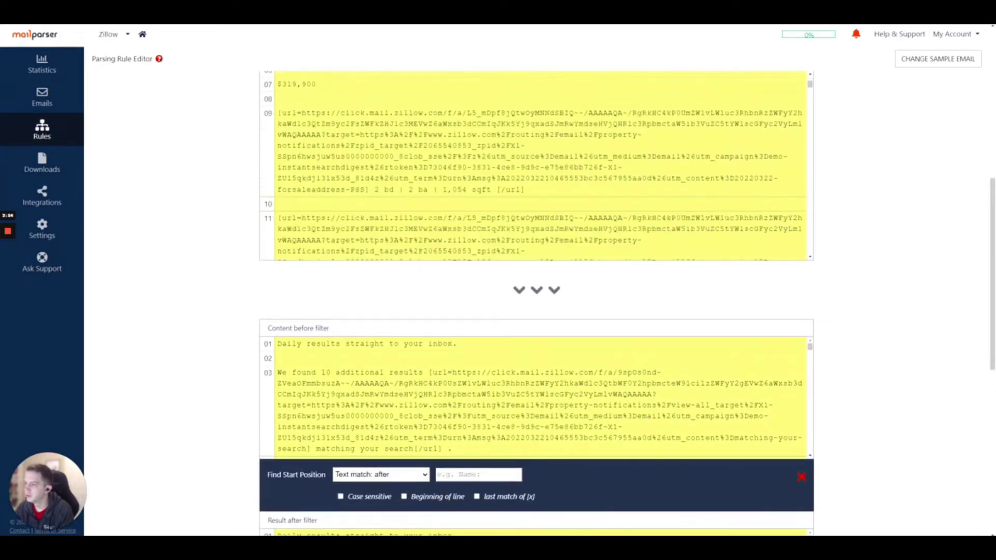
scroll(537, 165, up, 3)
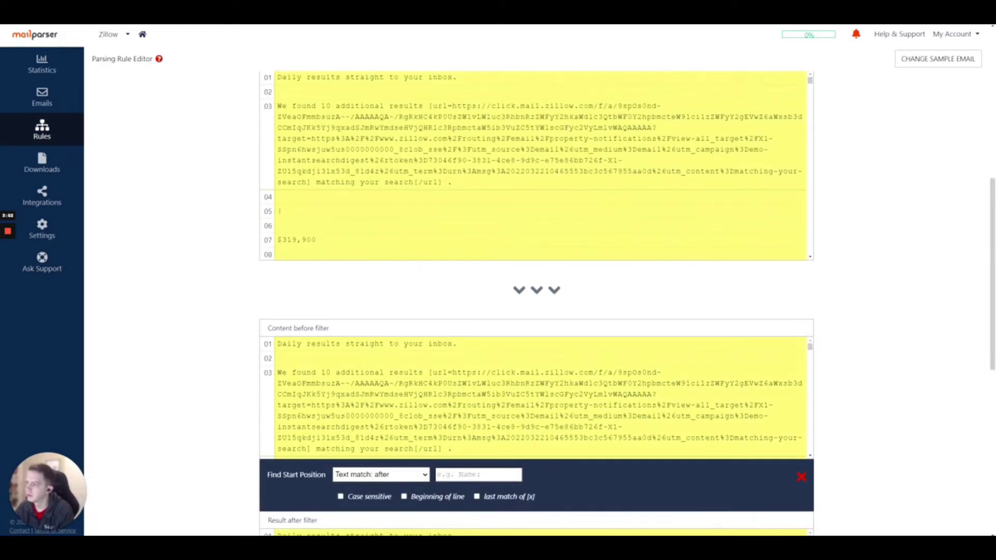
drag(405, 183, 417, 182)
key(ctrl+c)
click(220, 204)
scroll(220, 204, down, 4)
click(460, 279)
key(ctrl+v)
click(176, 229)
scroll(195, 207, down, 3)
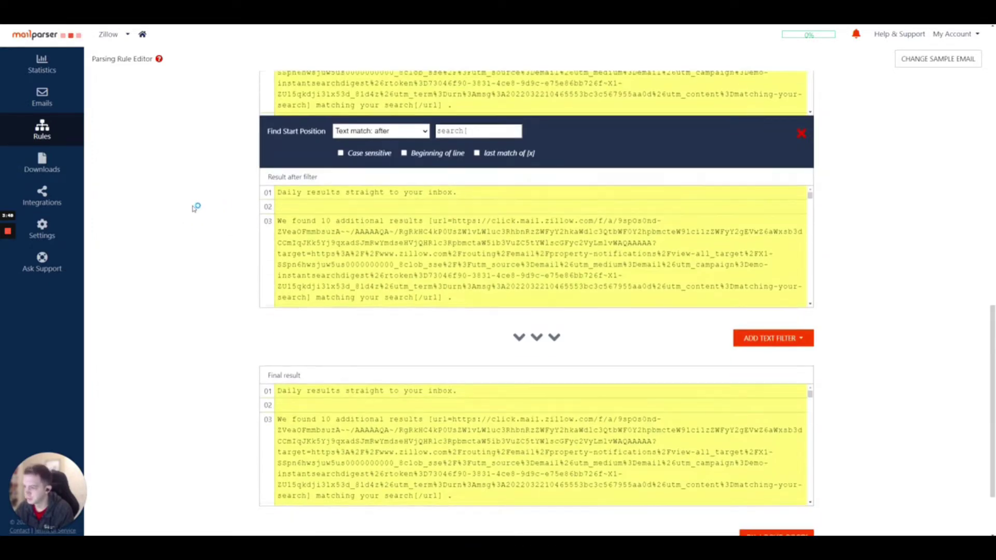
Step: Add a second Find Start Position filter that matches after the lone "|" character preceding the first listing price
scroll(190, 203, down, 2)
scroll(189, 186, up, 2)
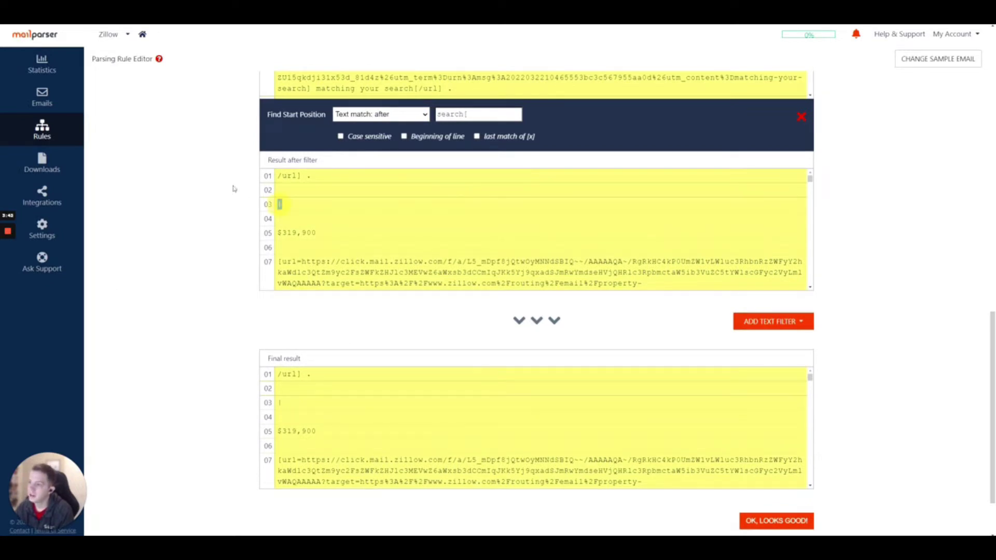
scroll(221, 147, up, 2)
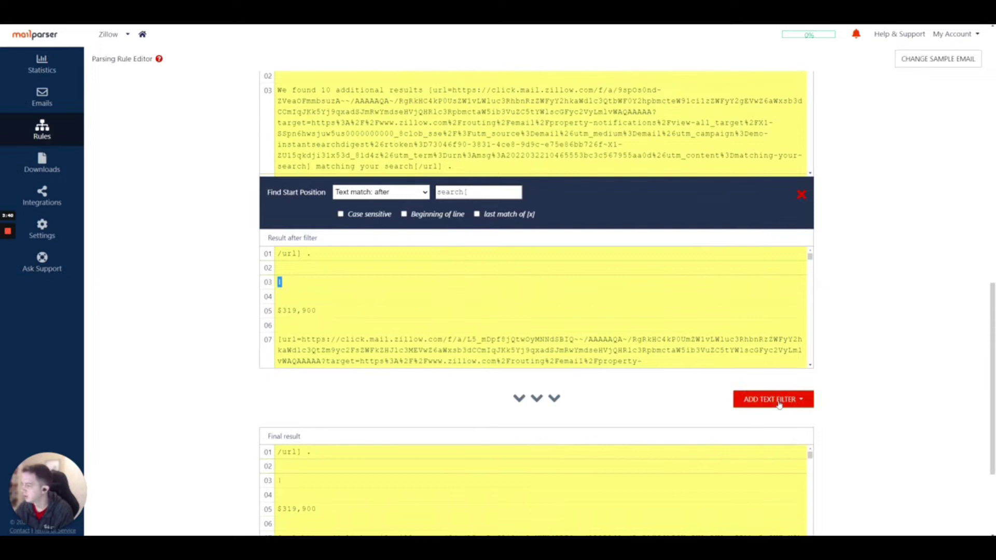
click(773, 399)
mouse_move(767, 419)
click(687, 427)
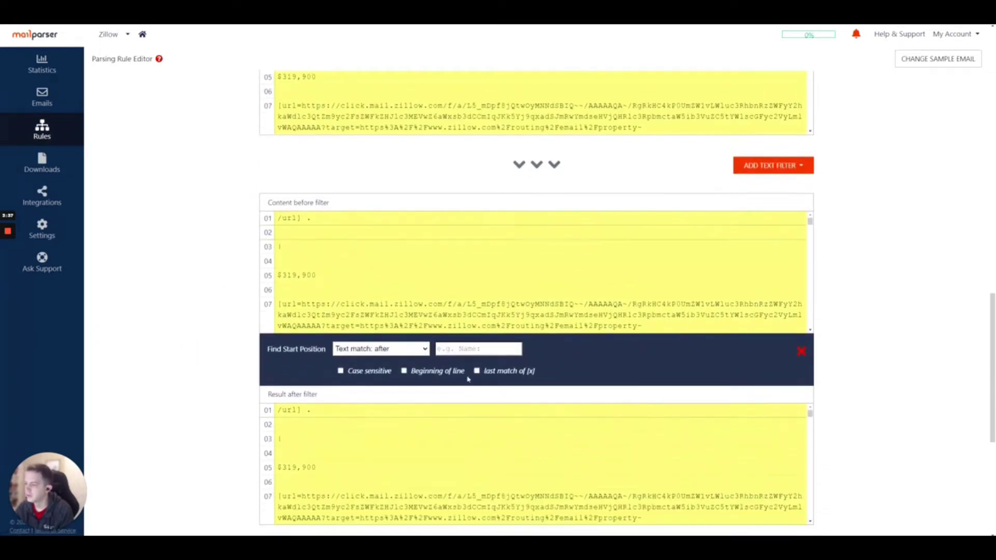
scroll(468, 379, down, 2)
click(459, 250)
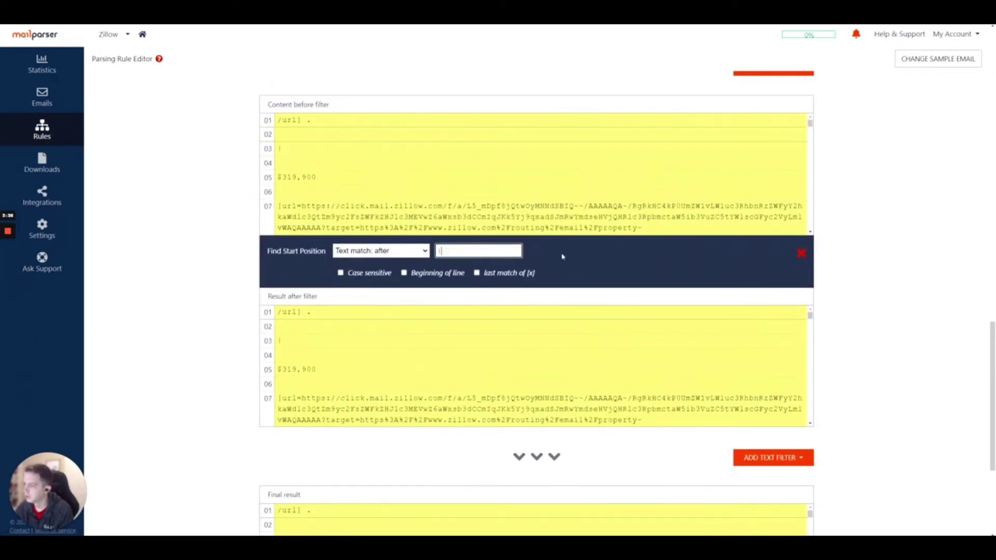
scroll(207, 269, up, 4)
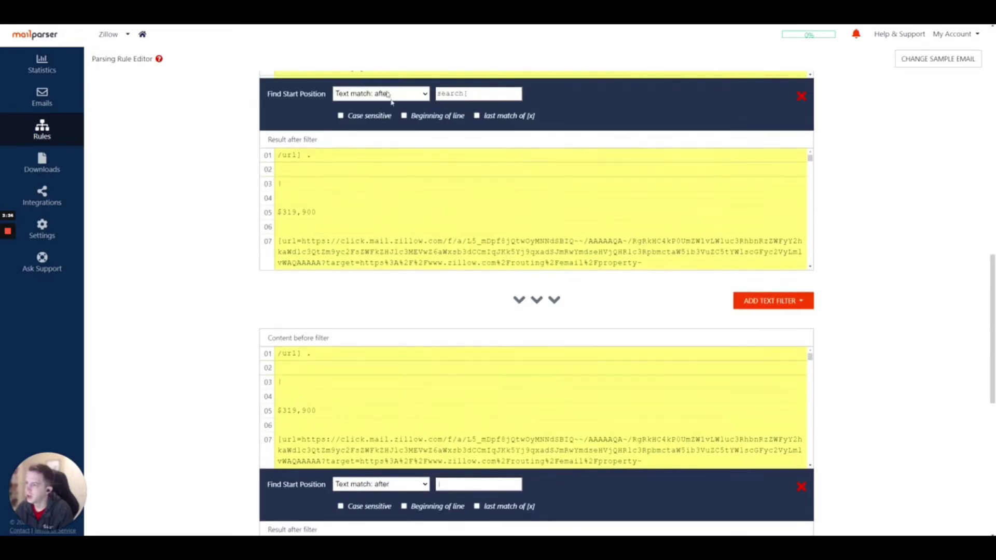
scroll(207, 238, down, 8)
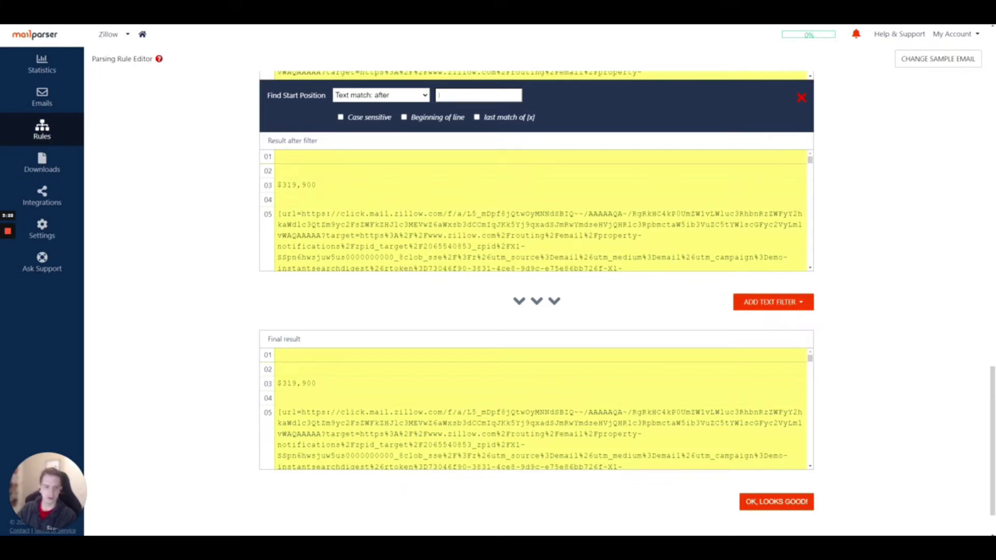
Step: Add a Remove Lines & Entities filter and set it to Remove link URLs
scroll(232, 222, down, 2)
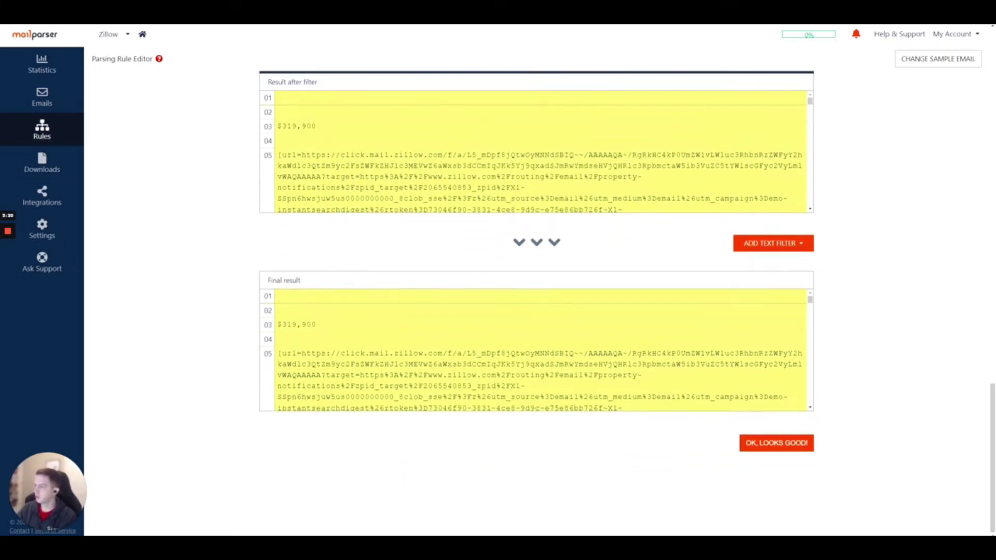
scroll(536, 182, down, 1)
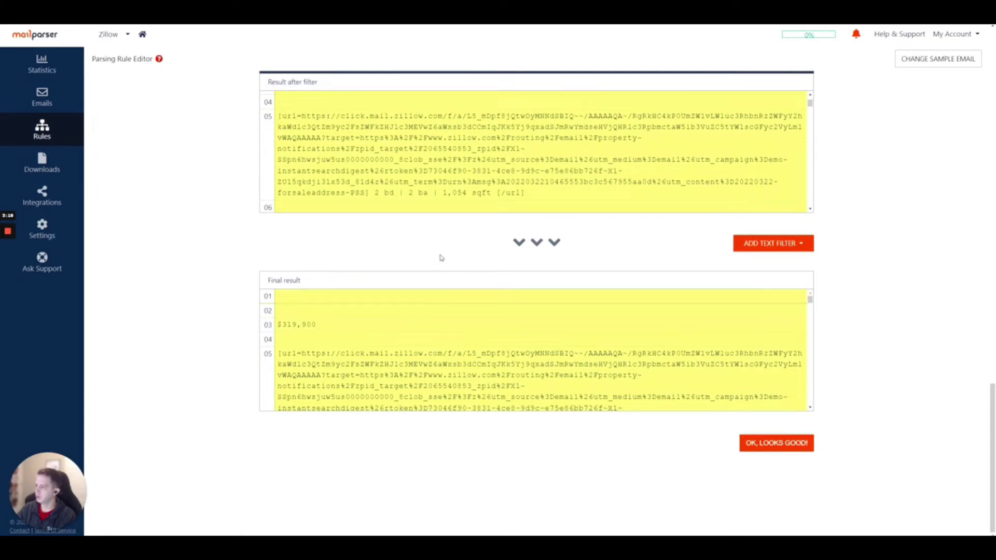
click(775, 243)
mouse_move(762, 289)
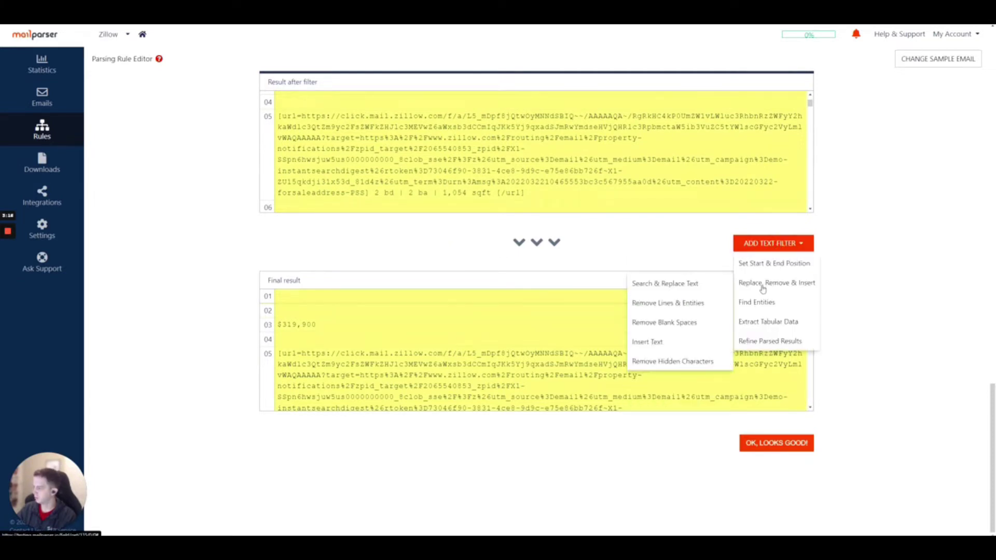
click(669, 303)
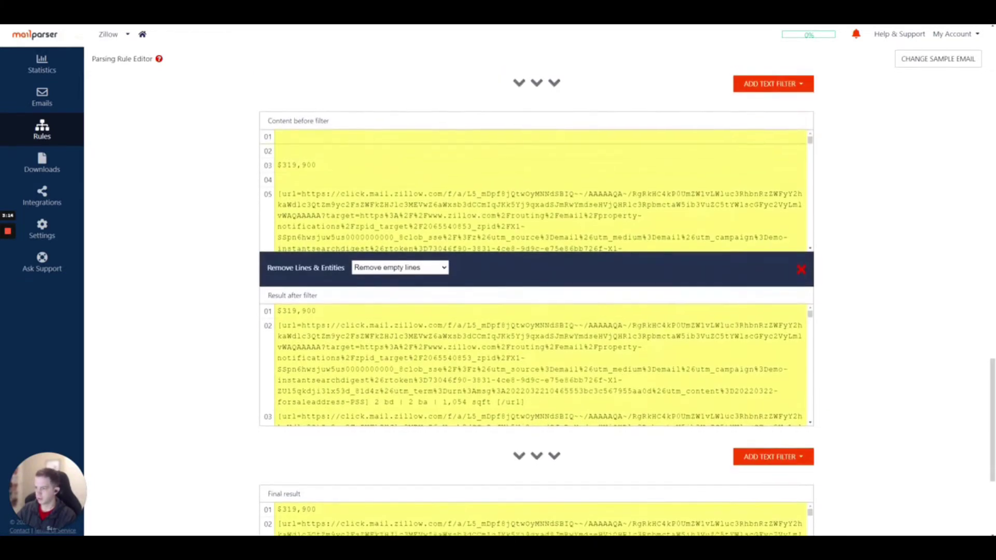
click(386, 250)
click(393, 280)
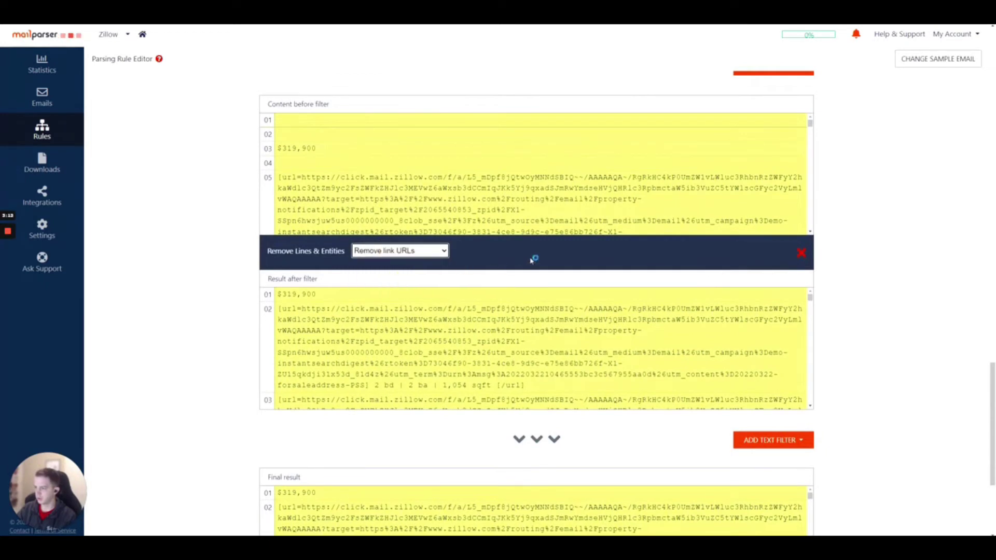
scroll(534, 348, down, 3)
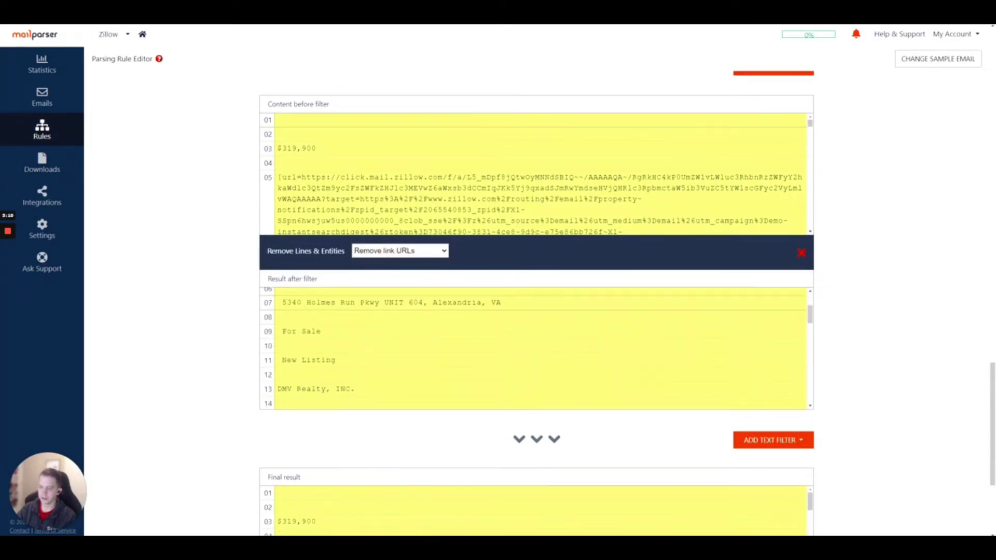
Step: Add a second Remove Lines & Entities filter set to Remove empty lines
scroll(534, 348, up, 1)
scroll(193, 283, down, 1)
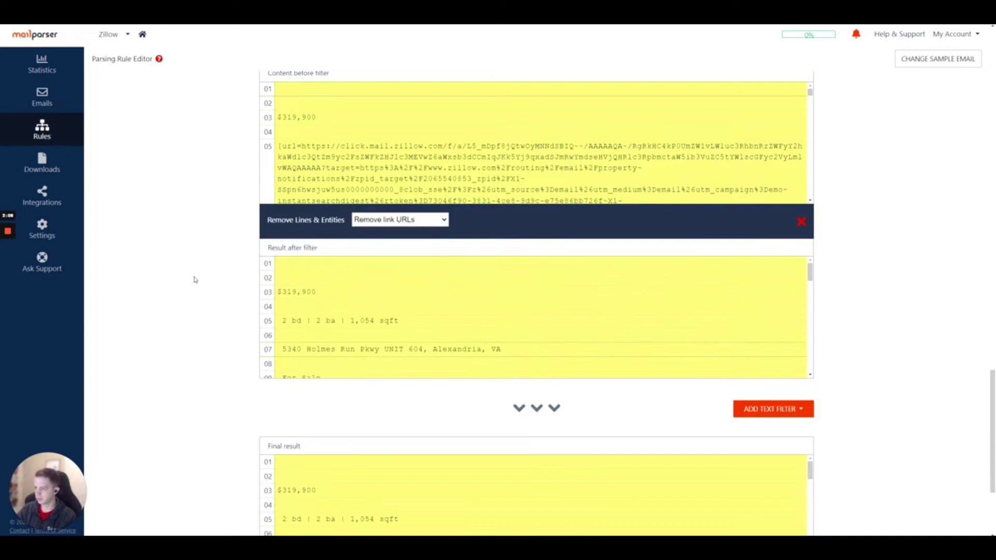
scroll(534, 301, down, 1)
scroll(534, 270, down, 8)
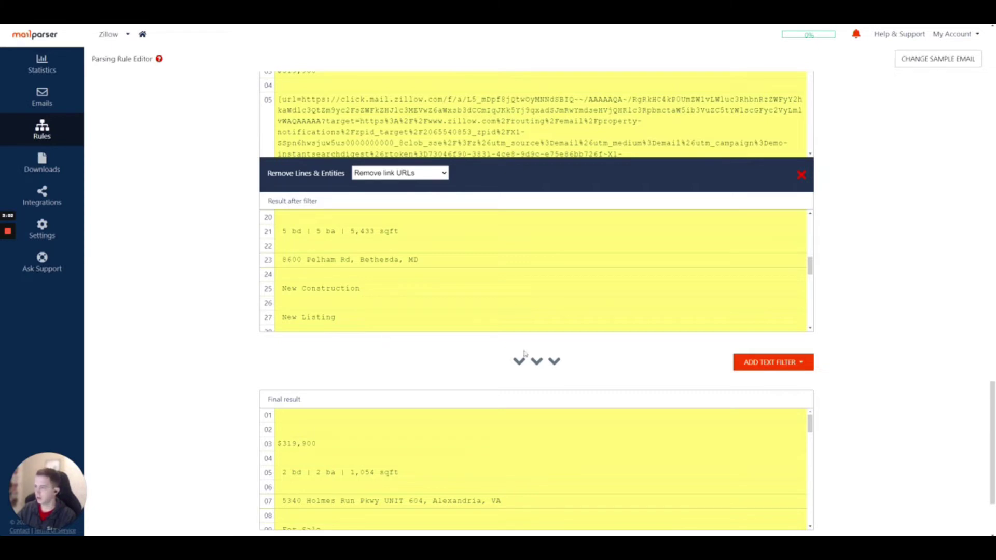
click(771, 362)
click(686, 422)
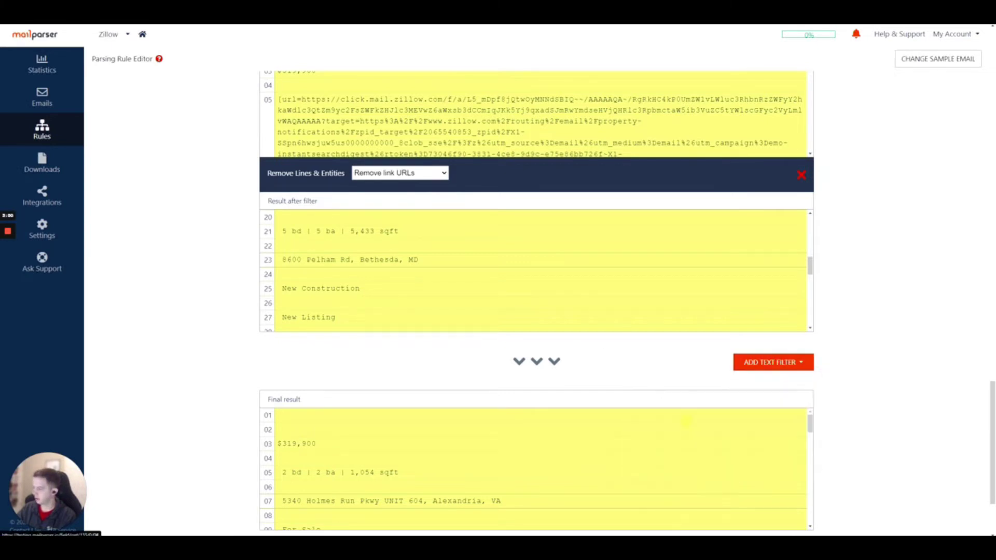
scroll(218, 294, down, 5)
scroll(218, 283, up, 1)
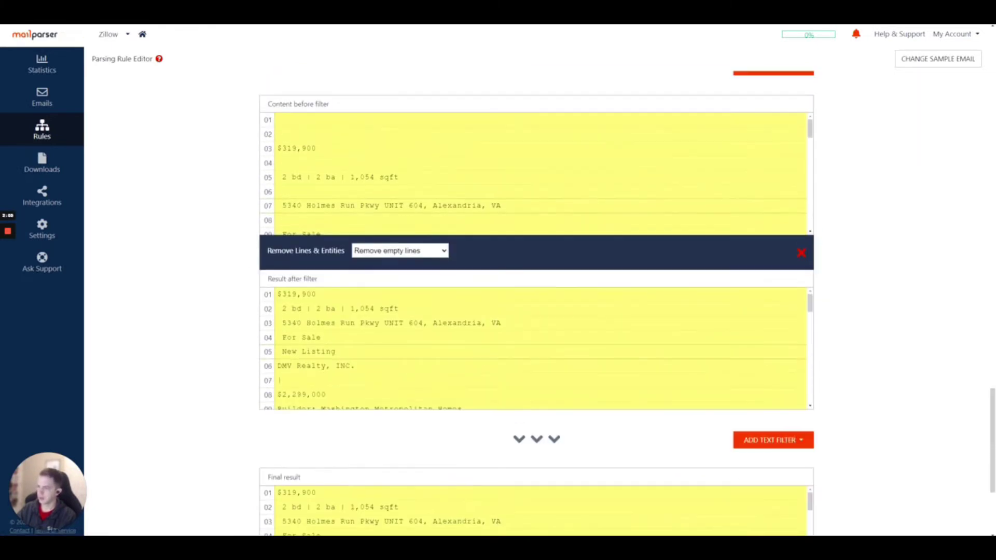
Step: Copy the text "See all matching results" from the link after the last listing in the initial data
scroll(204, 273, down, 4)
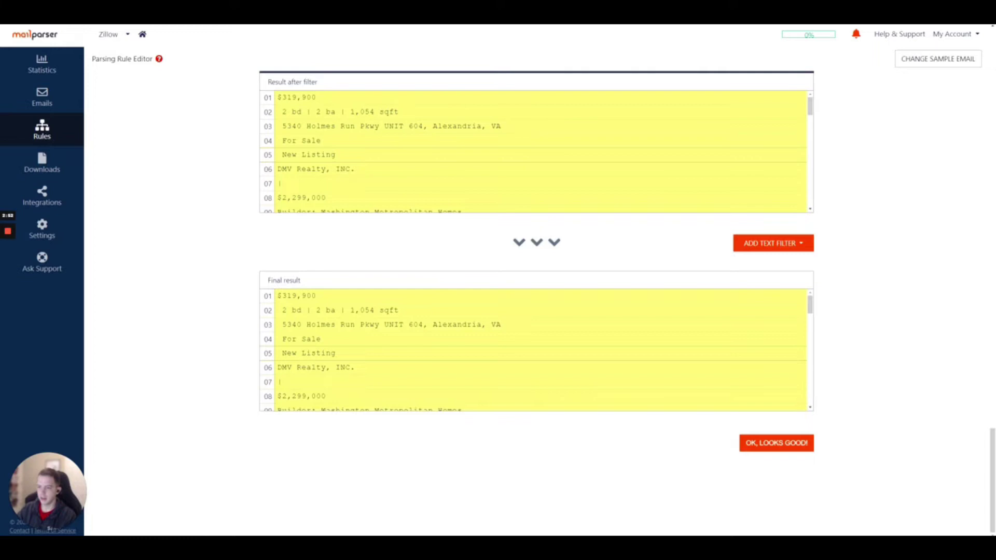
scroll(824, 162, up, 15)
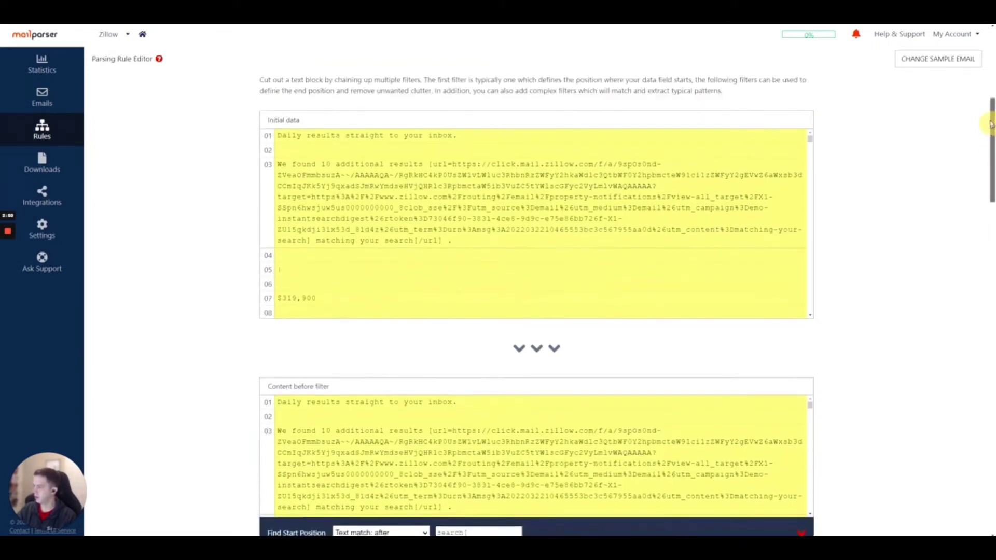
drag(809, 156, 809, 315)
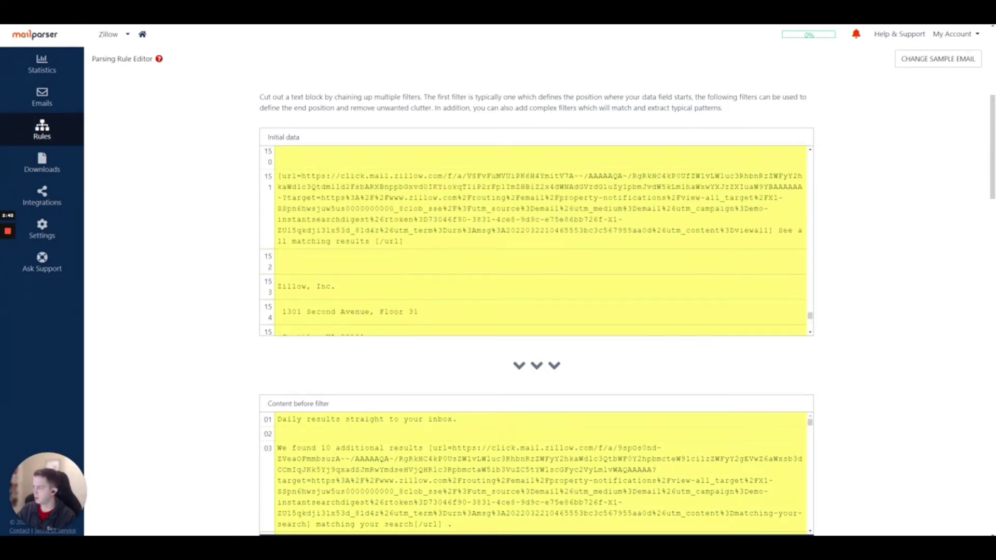
drag(778, 231, 369, 242)
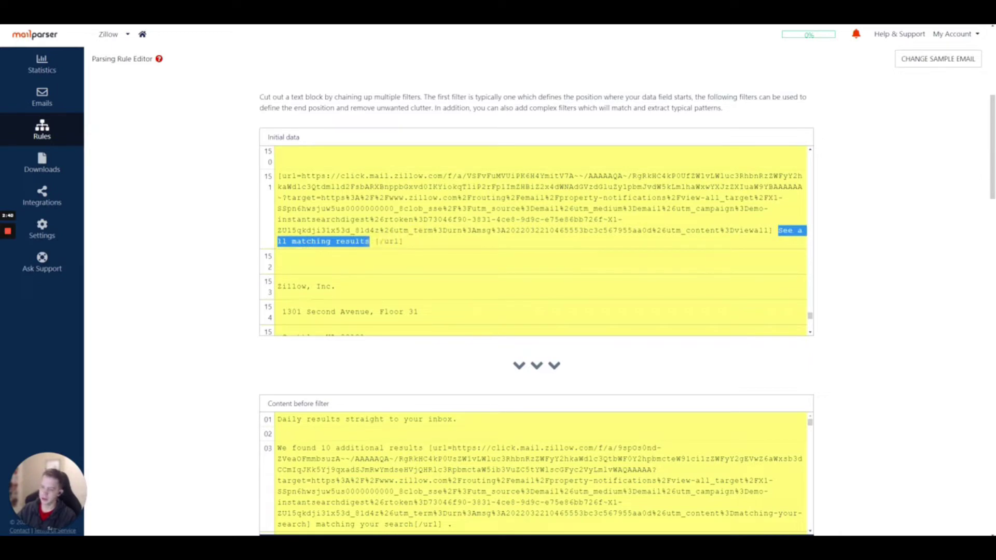
click(913, 243)
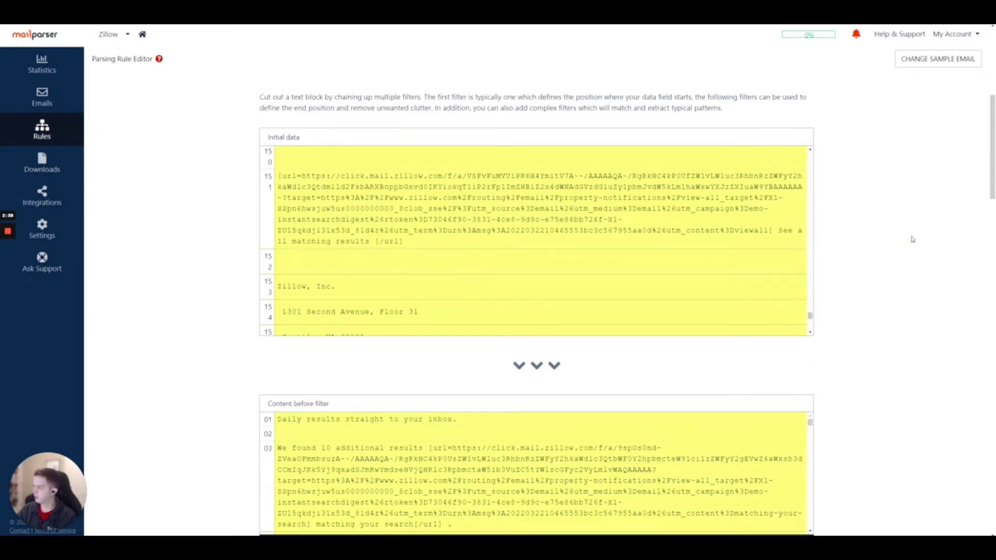
Step: Add a Define End Position filter set to text match before "See all matching results"
scroll(913, 240, down, 15)
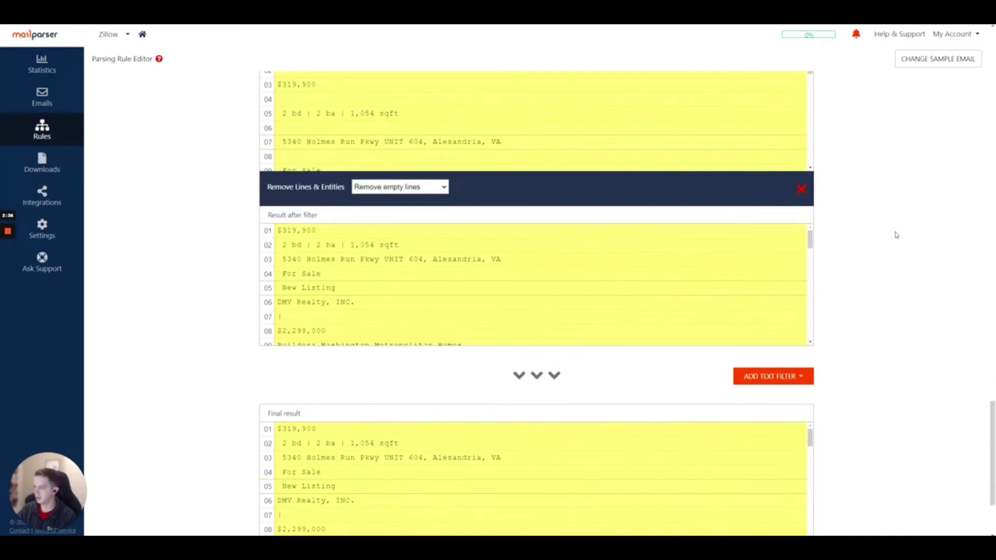
scroll(897, 234, down, 3)
click(779, 244)
mouse_move(749, 263)
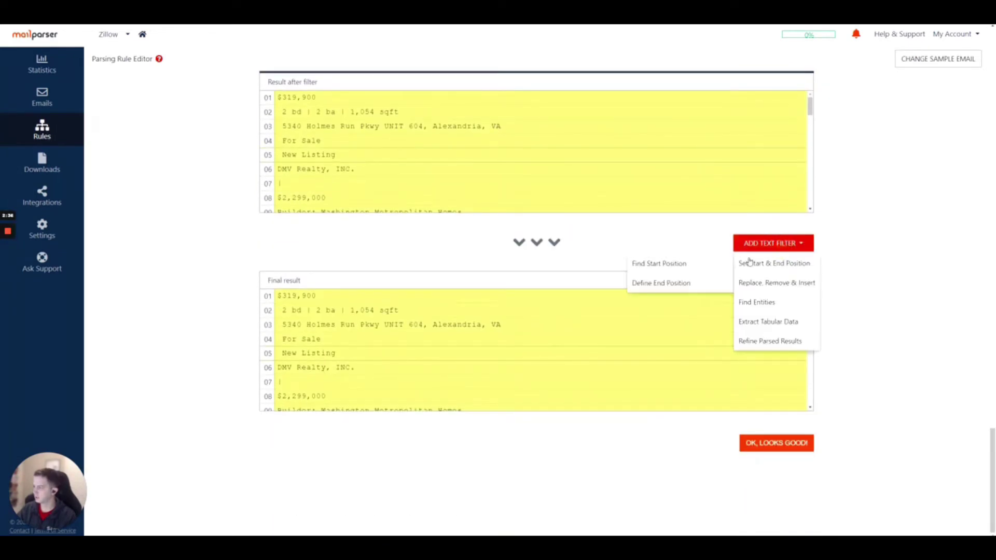
click(642, 282)
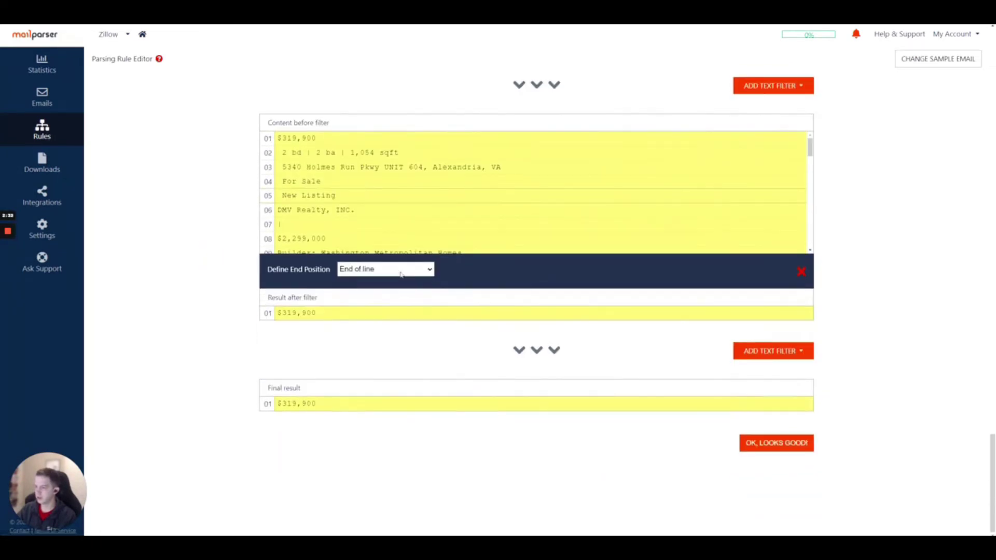
click(401, 269)
click(389, 288)
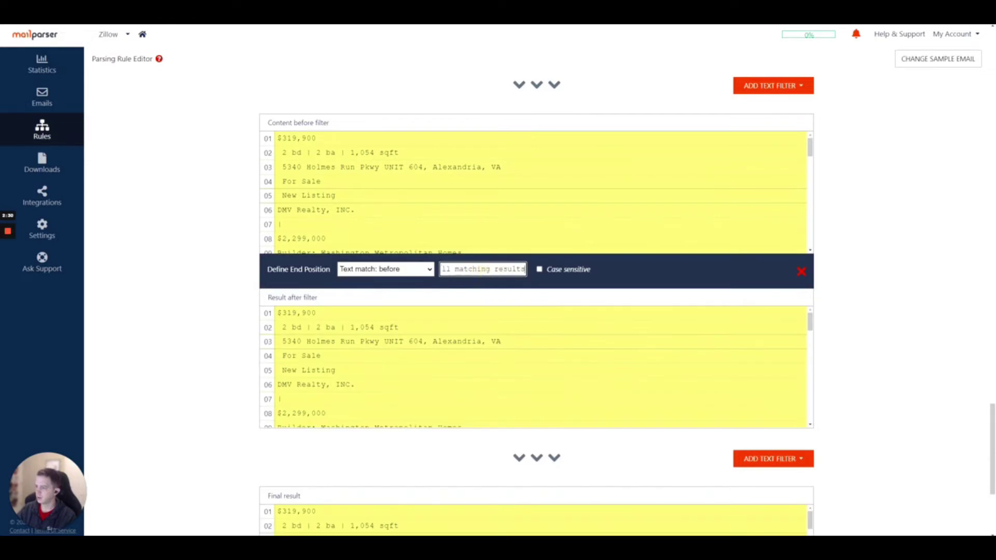
click(477, 315)
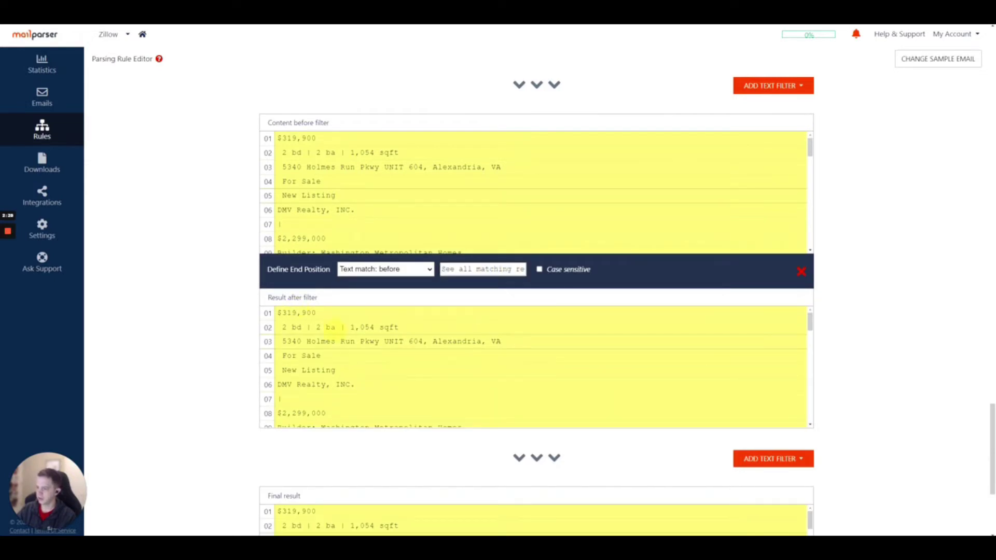
Step: Add a Parse CSV Data filter after the end position filter to turn the listing text into a table
scroll(194, 264, down, 3)
scroll(534, 211, down, 1)
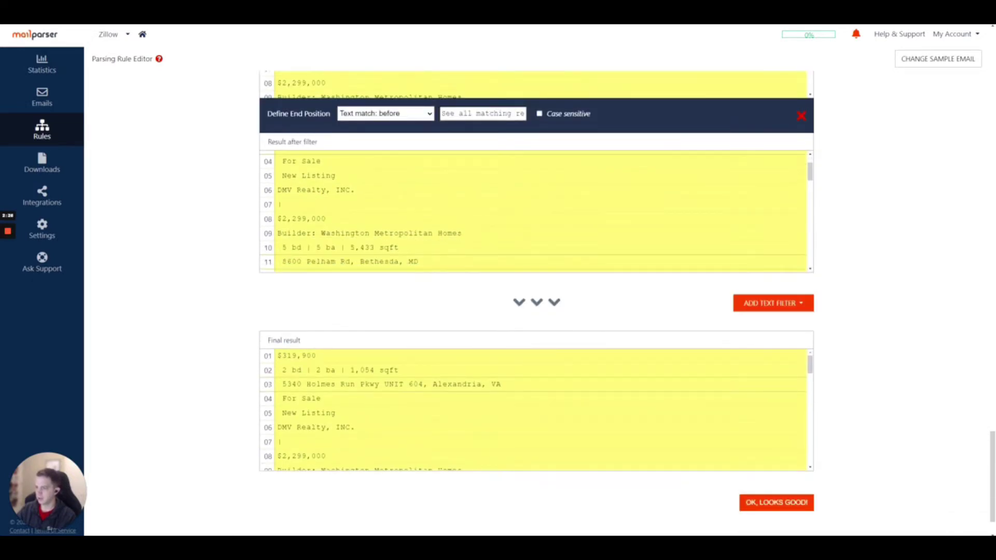
scroll(519, 218, down, 2)
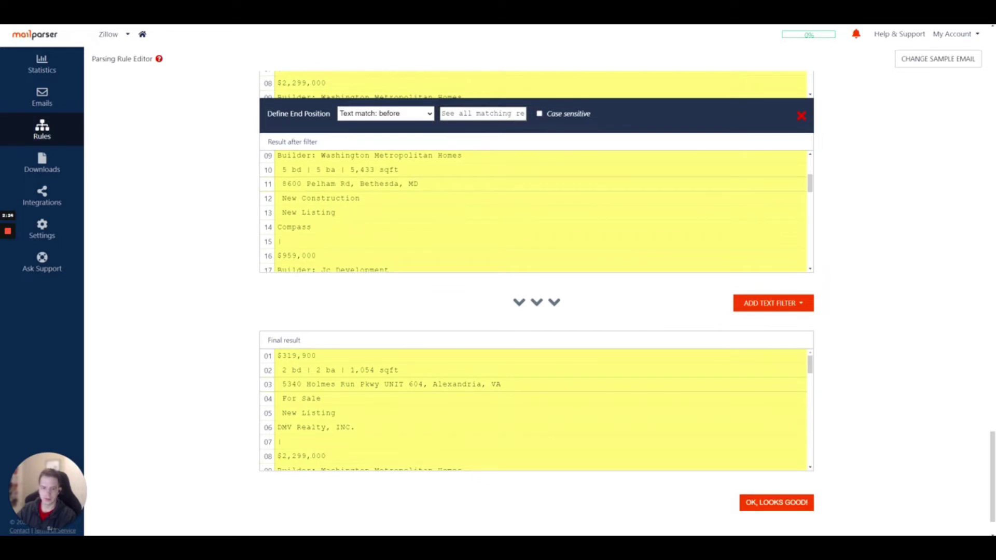
scroll(119, 346, down, 1)
click(771, 243)
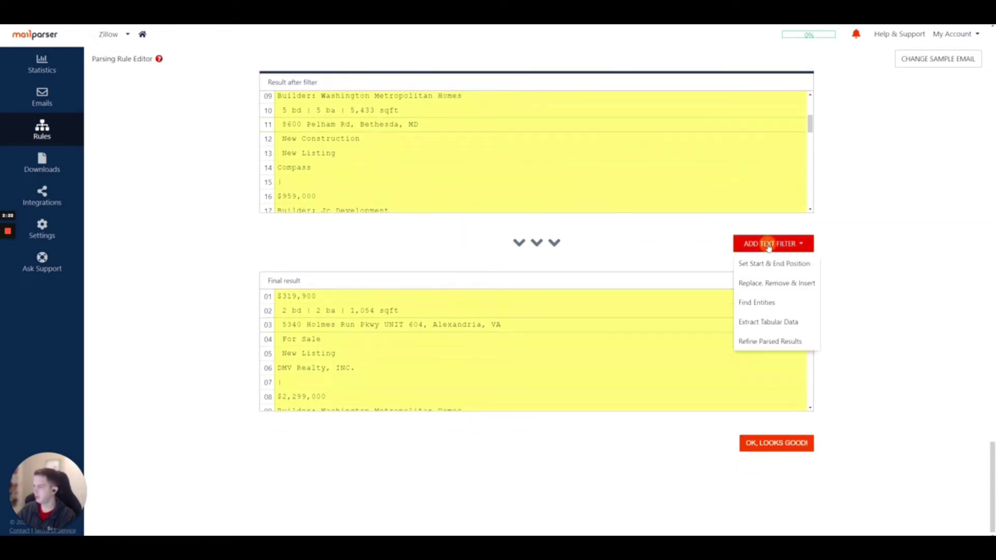
mouse_move(771, 265)
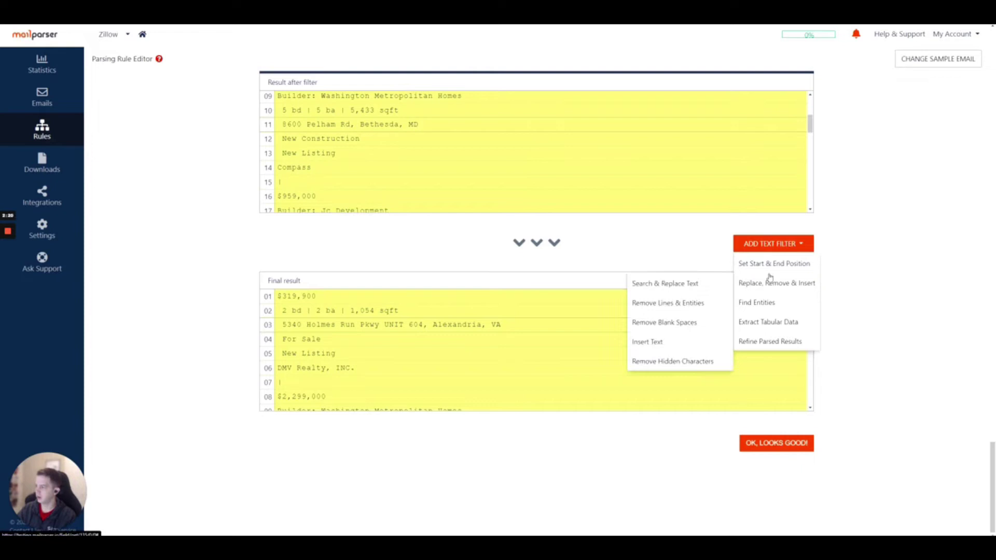
mouse_move(767, 322)
click(708, 332)
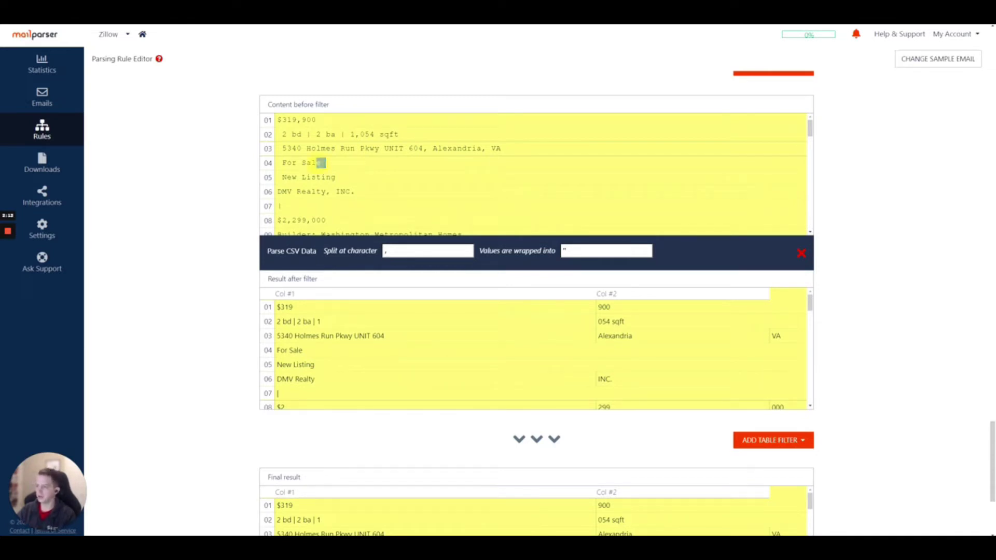
Step: Examine how the status lines under each address differ between the listings in the content before the CSV filter
drag(317, 163, 282, 161)
click(340, 178)
scroll(340, 178, down, 2)
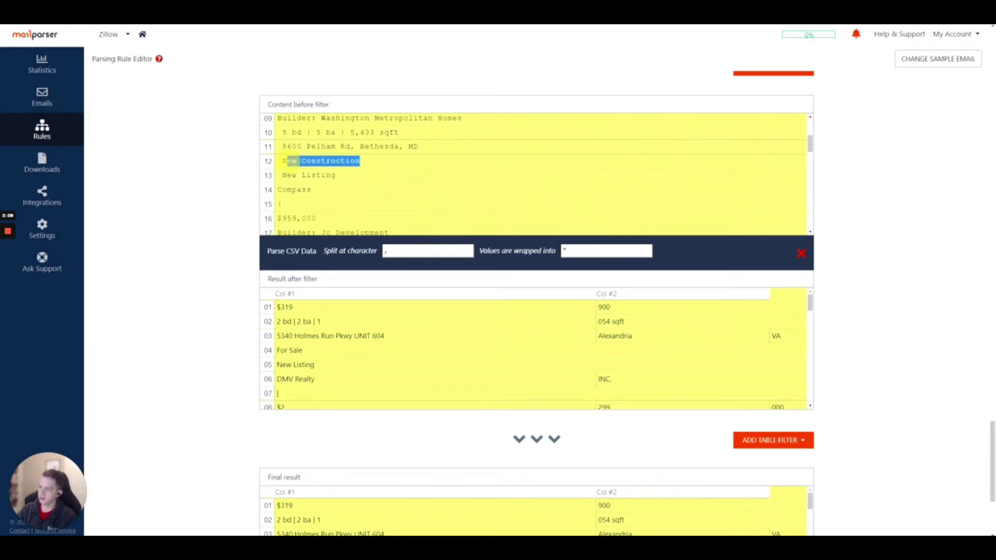
click(282, 160)
scroll(321, 171, down, 2)
triple_click(293, 173)
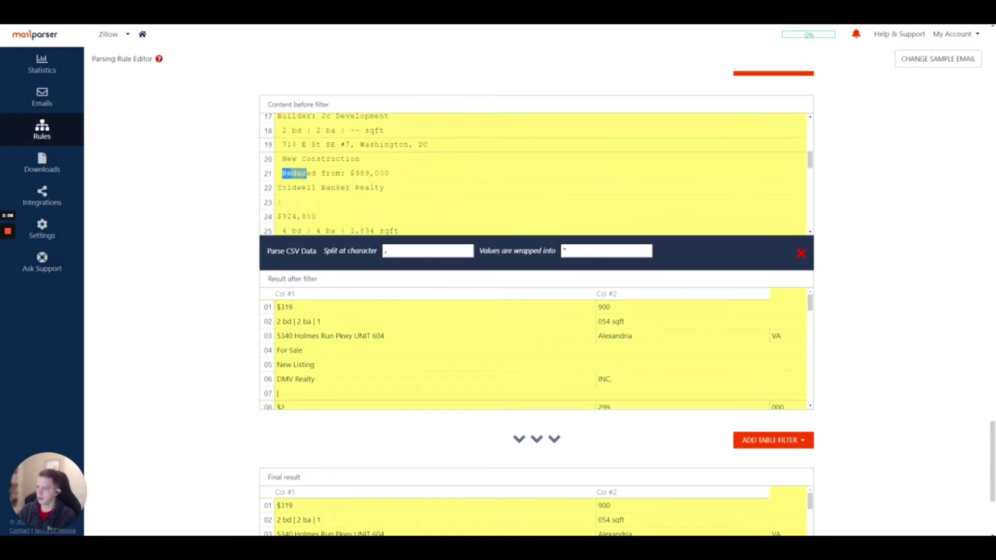
click(163, 183)
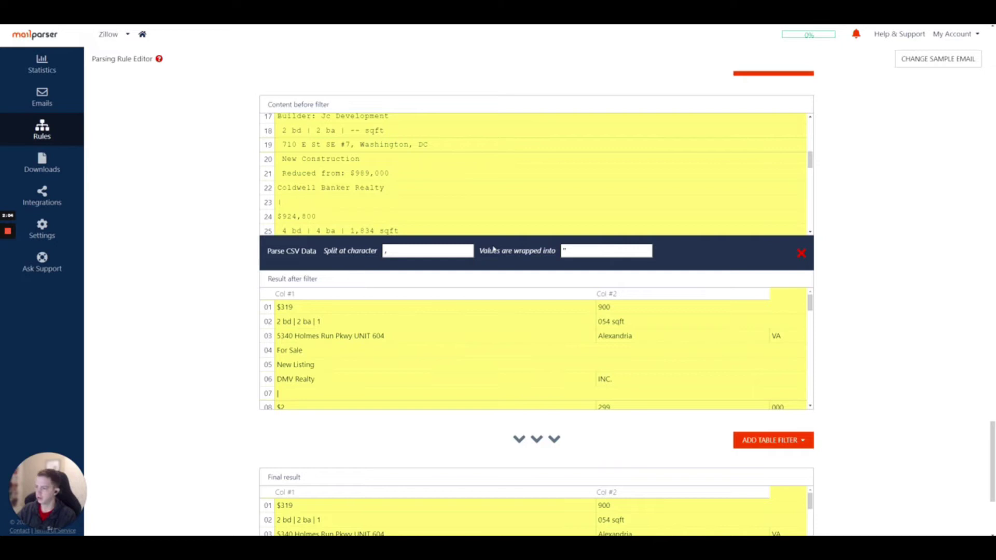
Step: Clear the split character of the Parse CSV Data filter so each line stays in a single column
click(397, 248)
key(BackSpace)
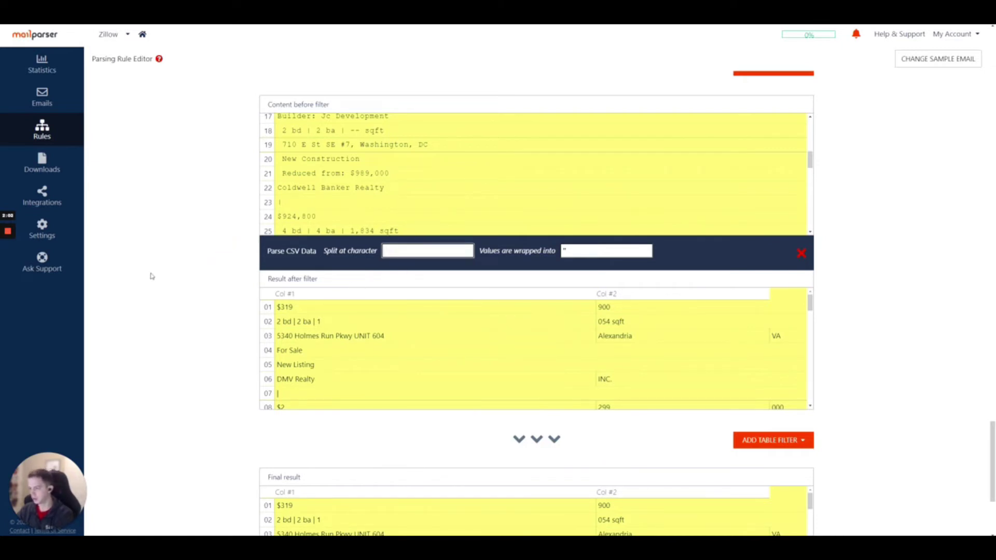
click(154, 271)
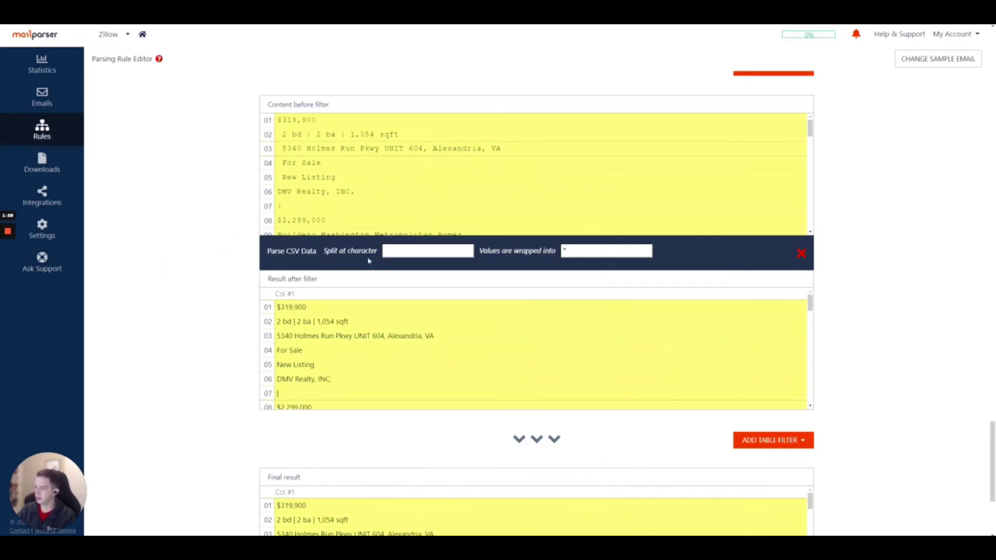
scroll(854, 309, up, 1)
click(776, 106)
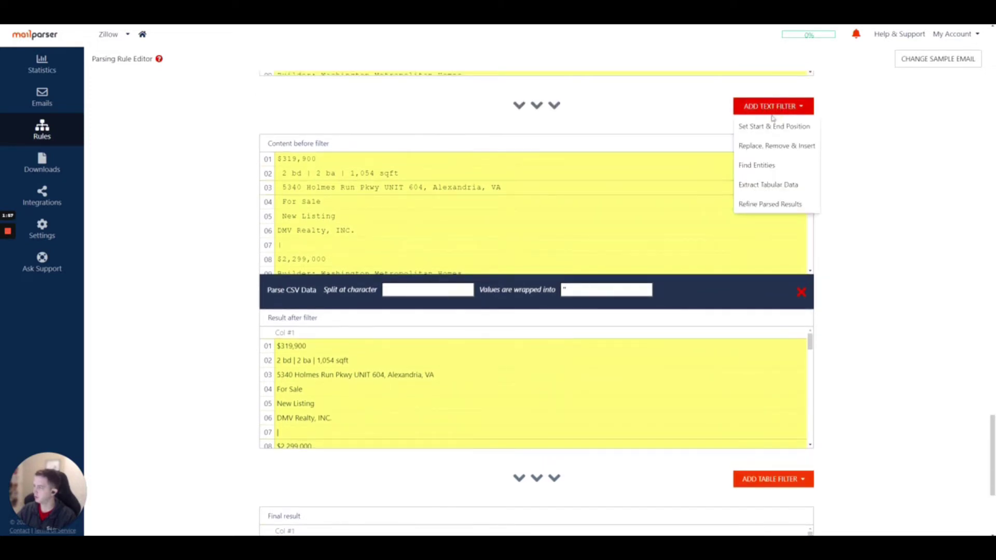
mouse_move(765, 130)
click(844, 322)
scroll(844, 322, down, 3)
click(768, 362)
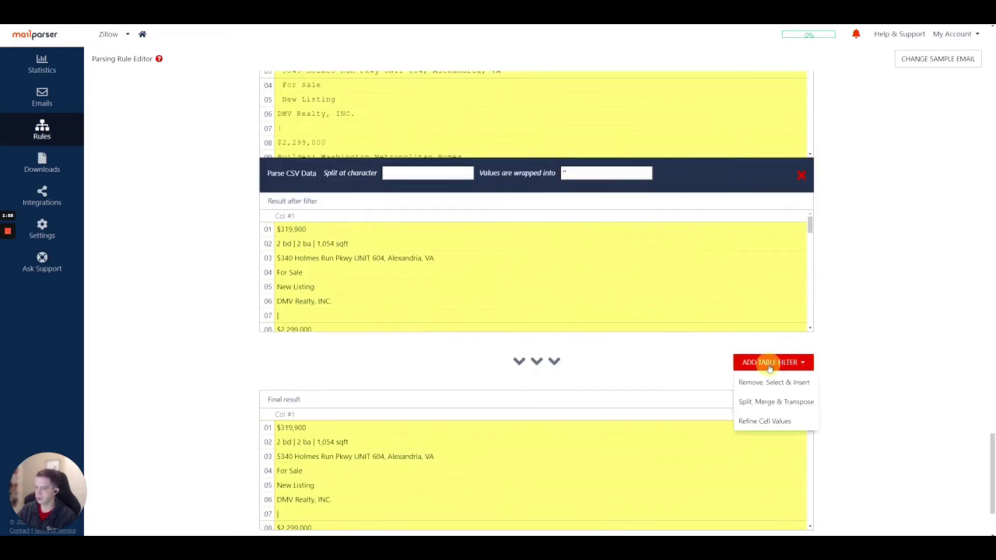
mouse_move(776, 415)
click(887, 337)
scroll(887, 336, down, 3)
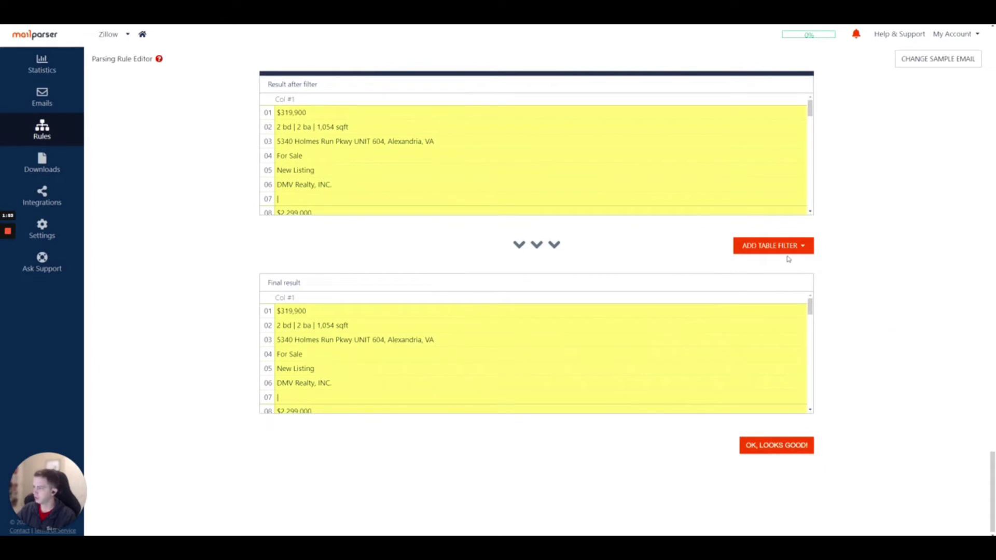
Step: Try a Search & Replace table filter with text replace on column 1, targeting the Builder and Reduced text with an empty replacement
click(768, 246)
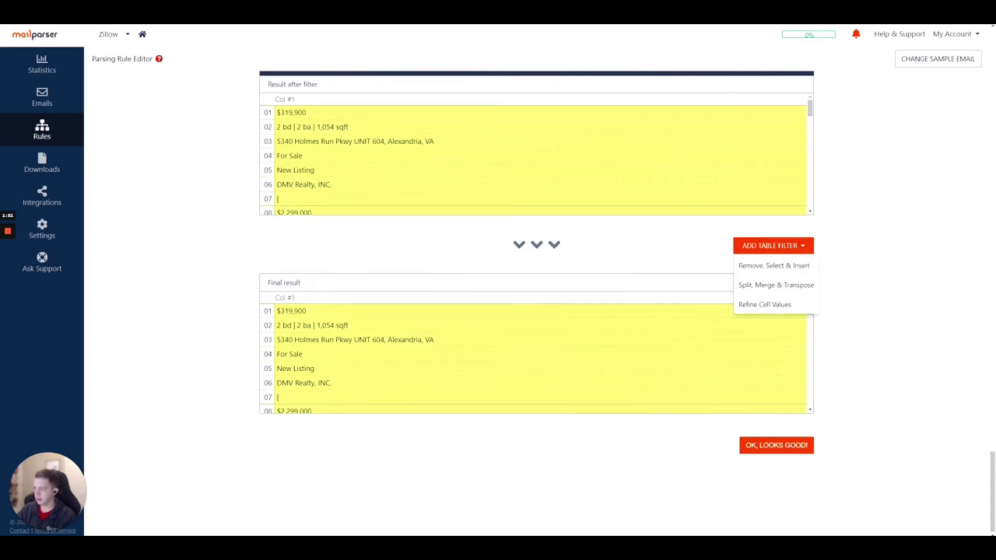
mouse_move(757, 307)
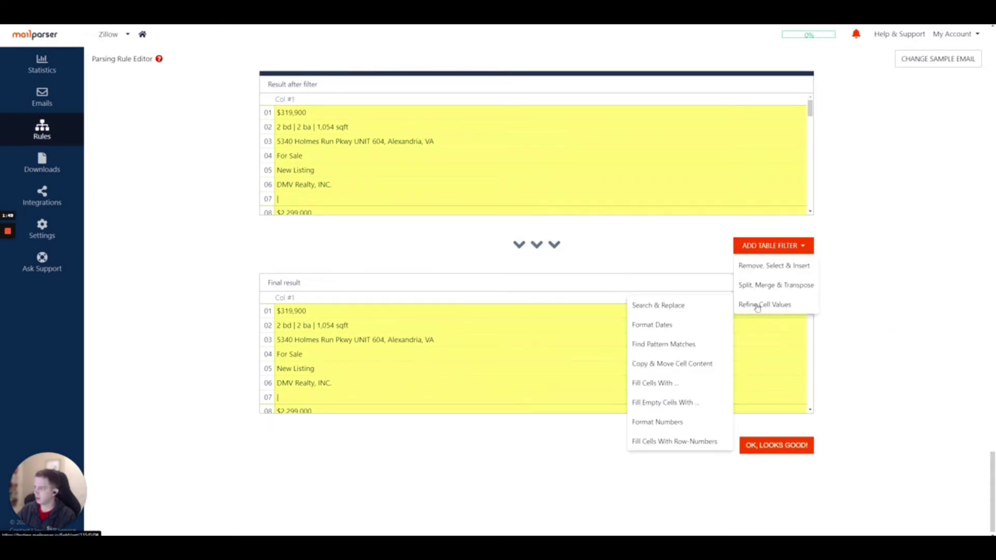
click(700, 306)
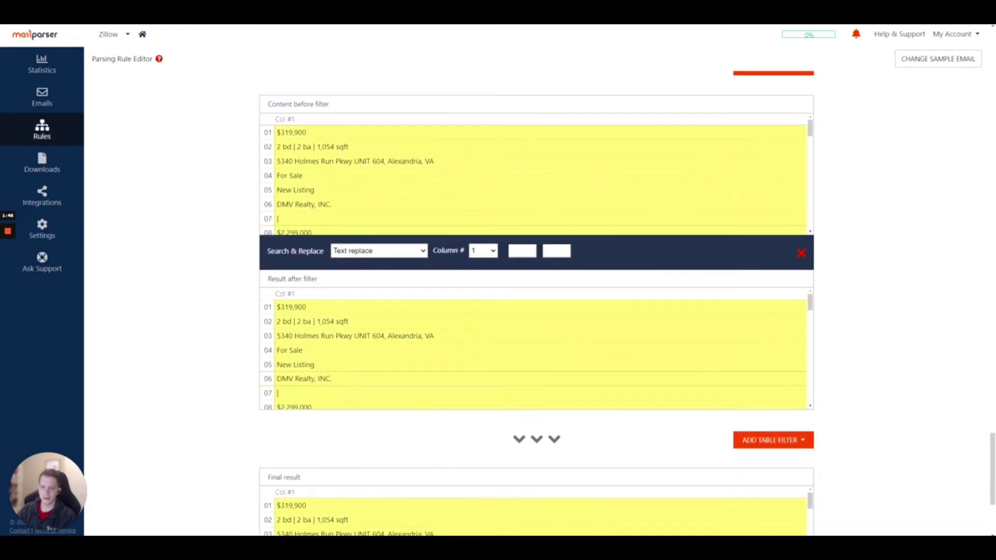
click(511, 250)
text(Builde)
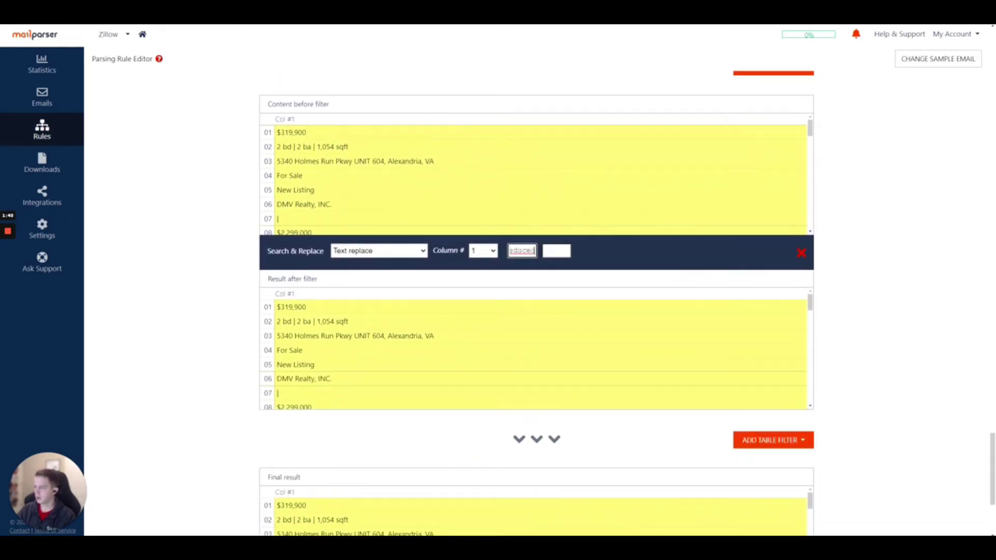
scroll(365, 314, down, 1)
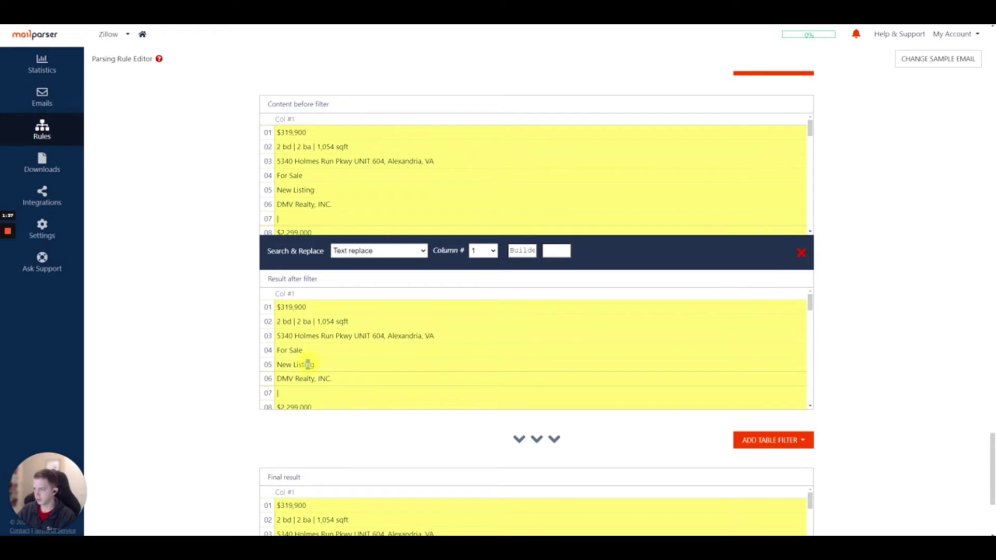
drag(521, 251, 578, 251)
click(505, 348)
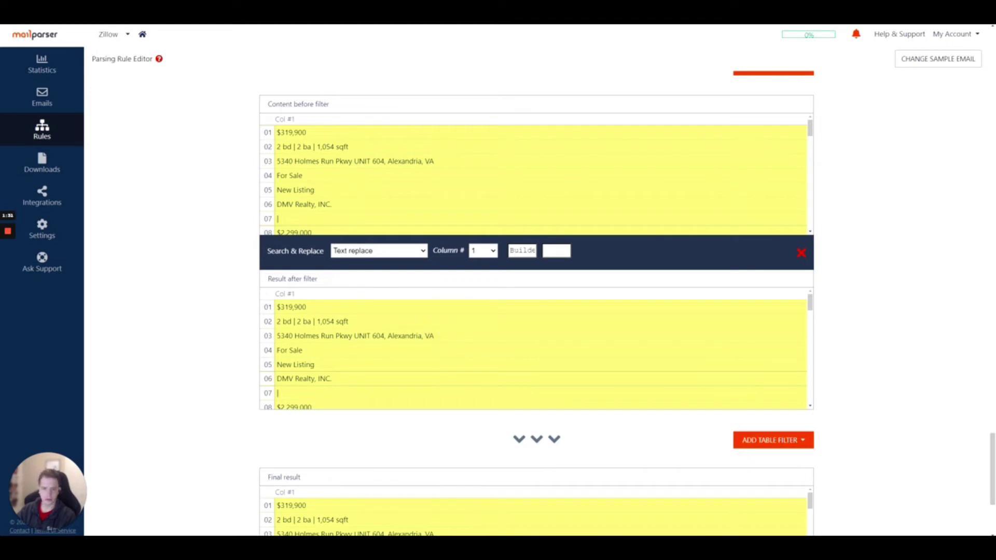
Step: Clear the search text and delete the Search & Replace filter from the rule
click(399, 256)
click(529, 287)
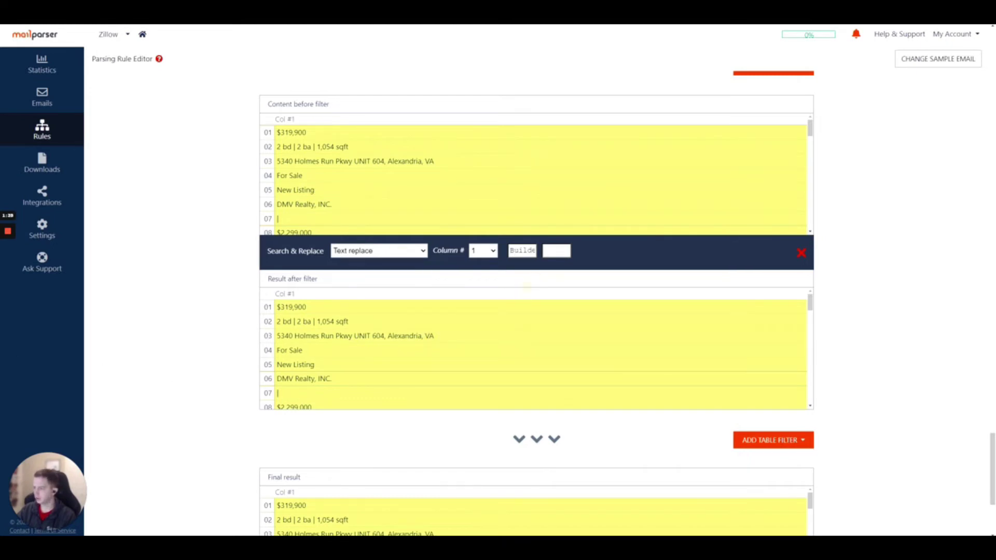
double_click(521, 252)
key(BackSpace)
click(801, 252)
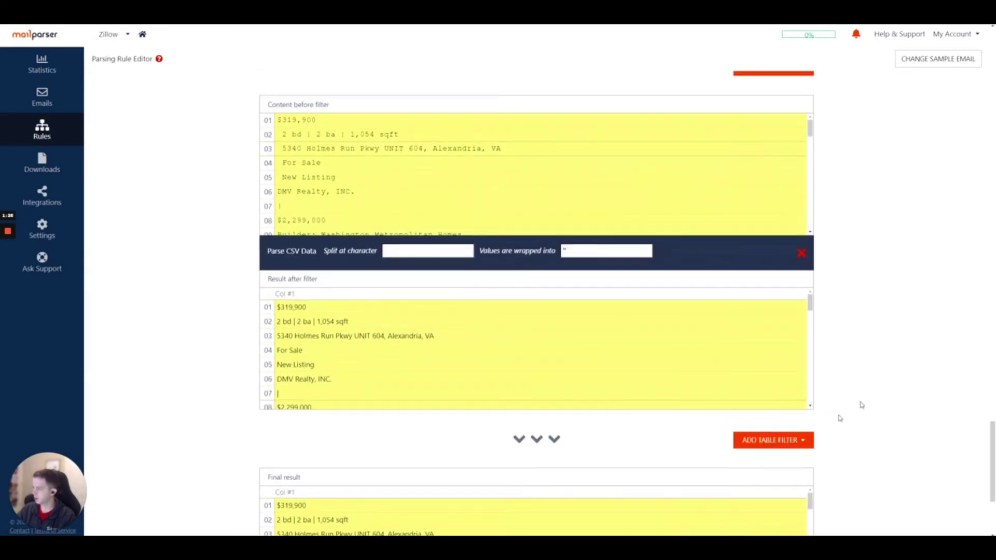
Step: Add a Filter Rows by Values filter keeping rows whose column 1 does not contain the copied Builder:, New Listing and Reduced value list
click(765, 286)
mouse_move(767, 310)
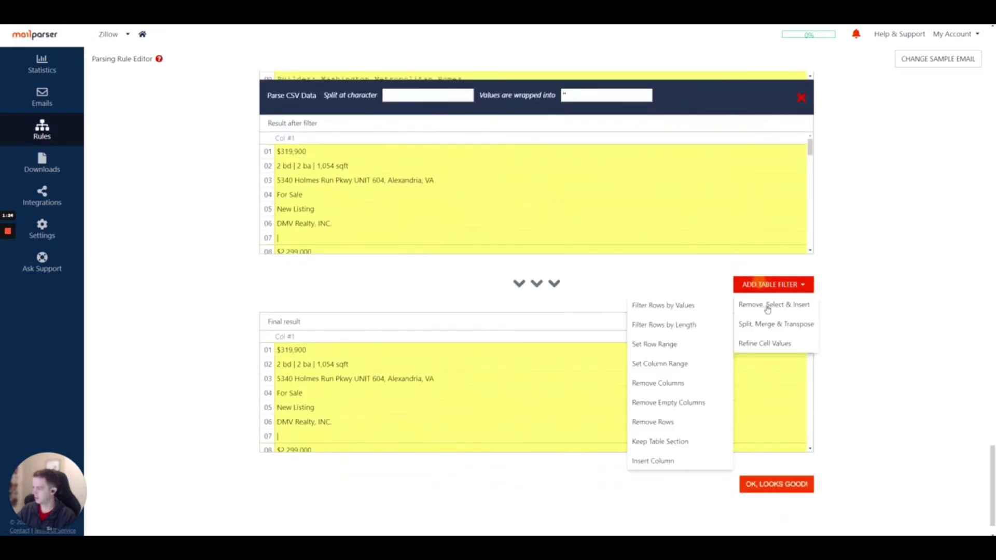
click(677, 306)
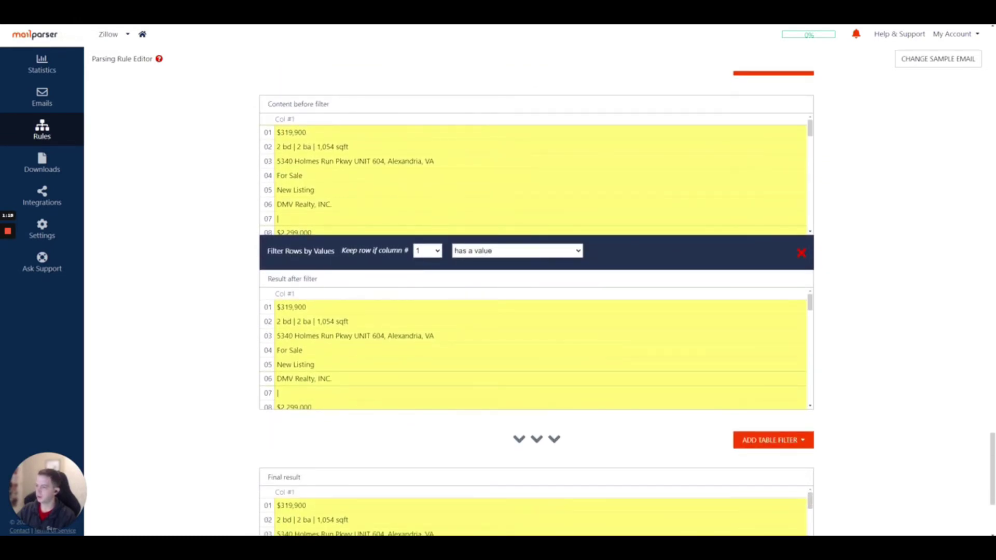
click(476, 258)
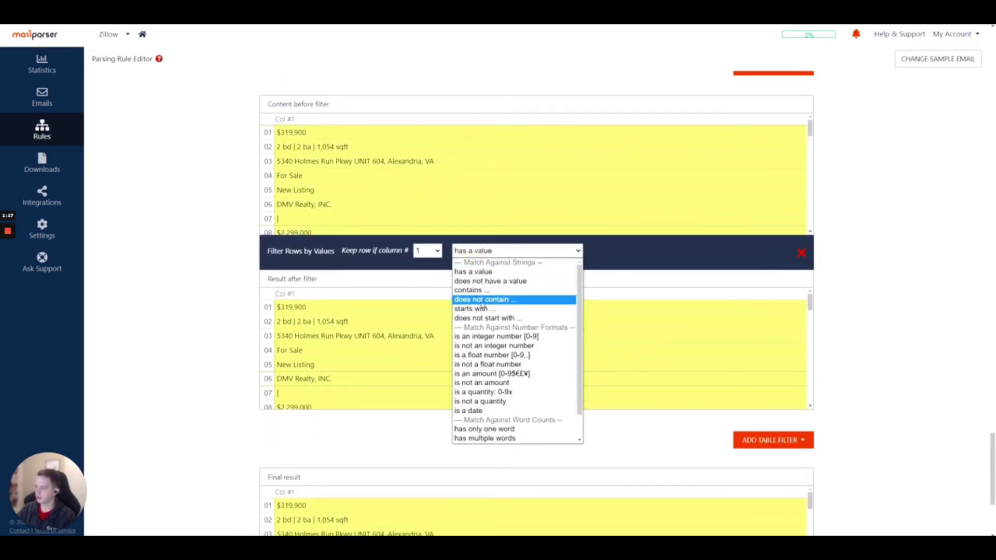
click(497, 299)
click(622, 252)
key(ctrl+v)
click(638, 329)
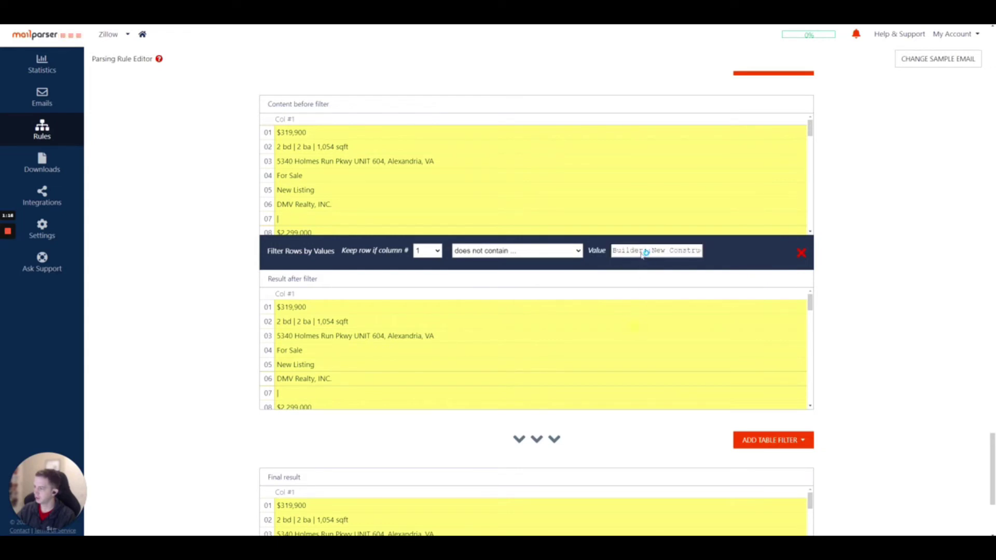
drag(648, 252, 712, 251)
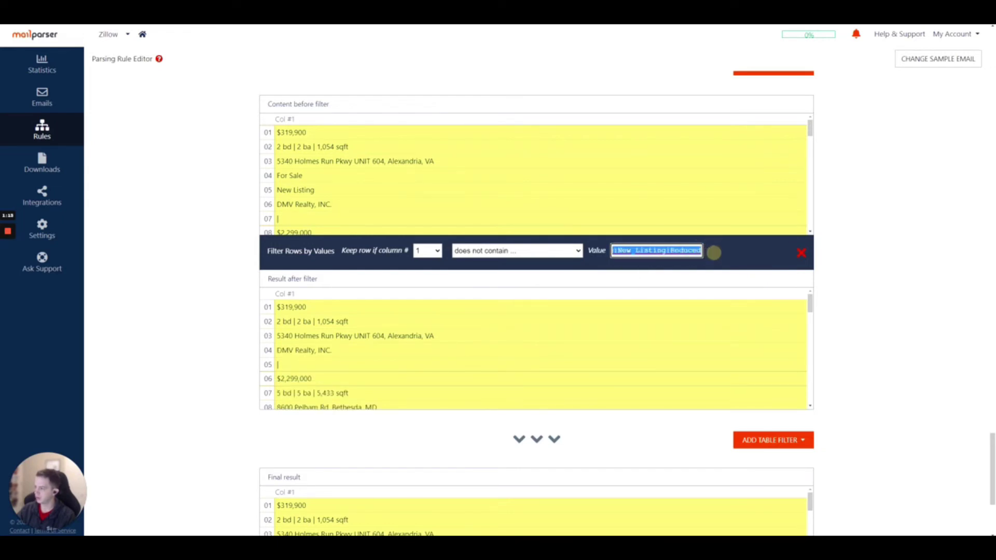
click(650, 251)
scroll(389, 322, down, 2)
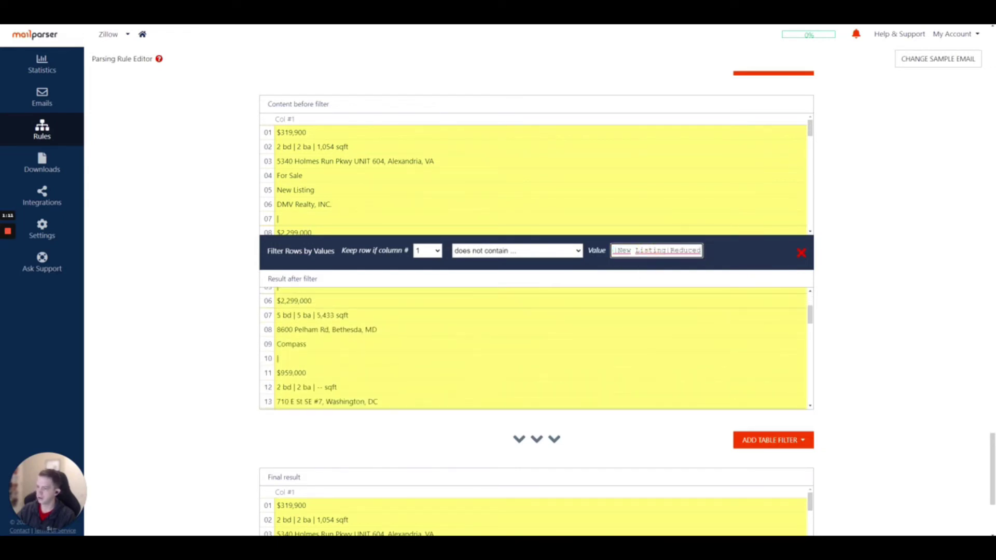
scroll(231, 311, down, 3)
click(234, 301)
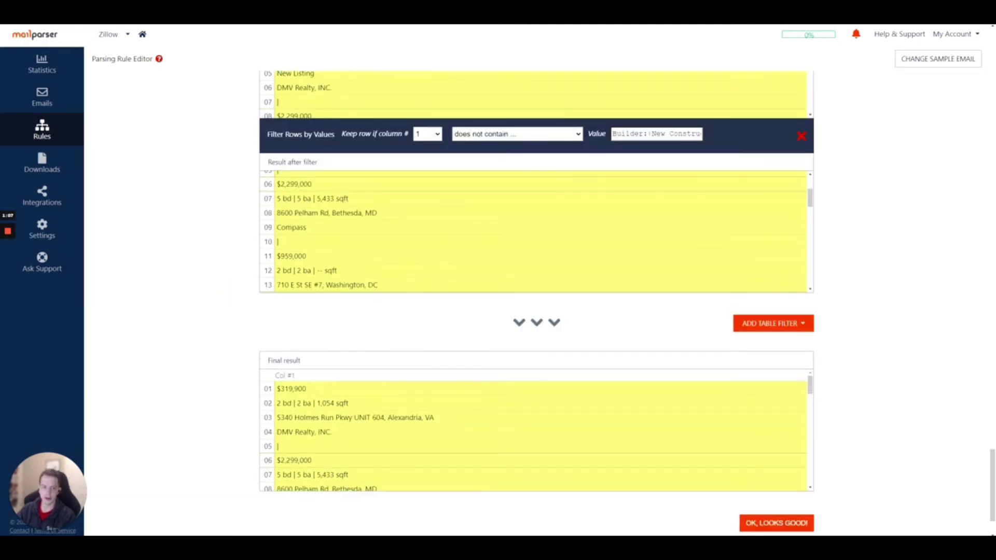
Step: Add a Create Single Text Block table filter to turn the filtered rows back into plain text
click(773, 323)
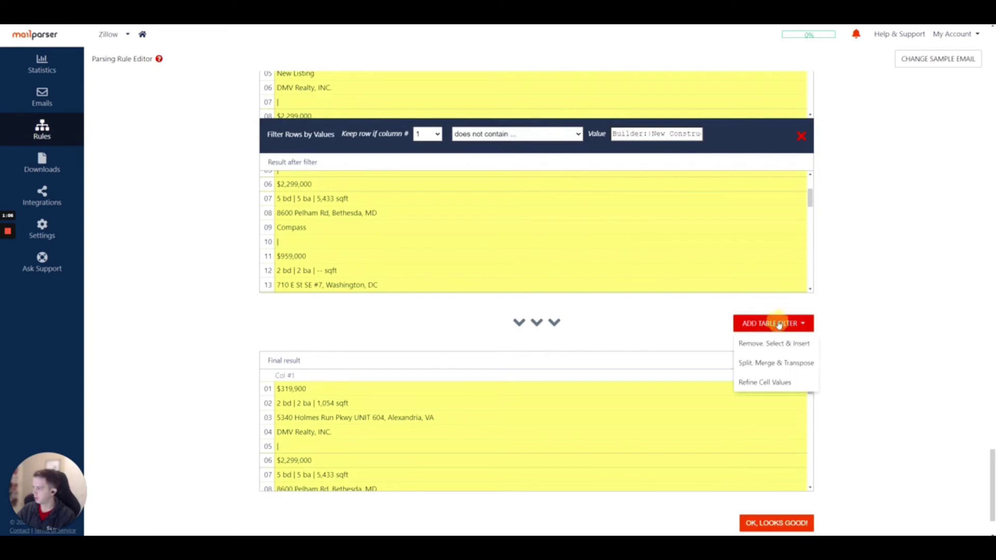
mouse_move(766, 384)
mouse_move(766, 365)
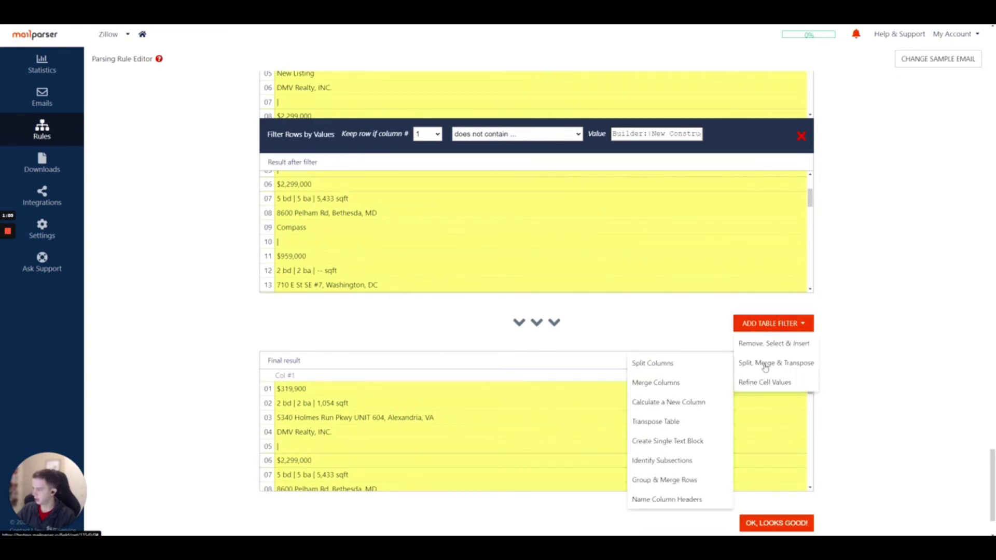
click(664, 441)
scroll(193, 324, down, 5)
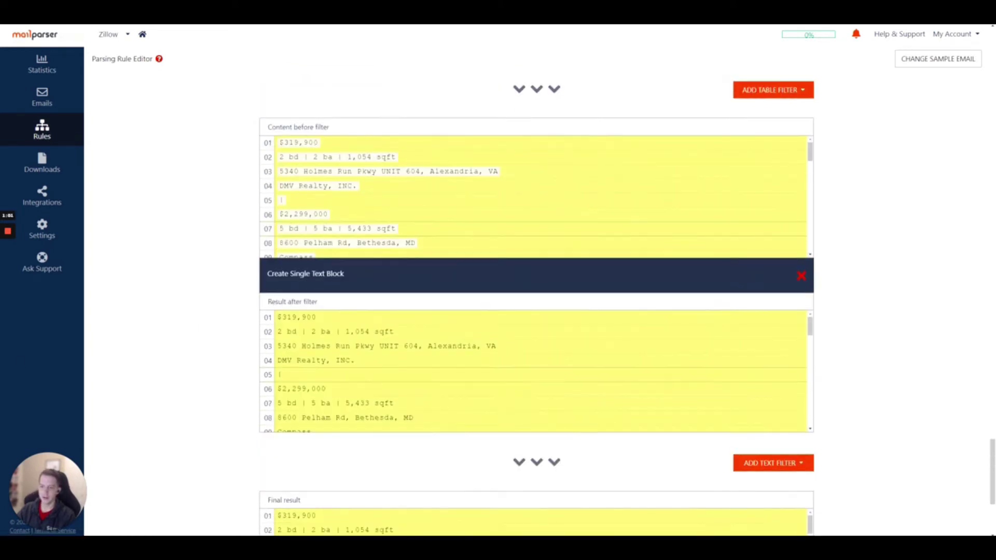
scroll(202, 359, down, 4)
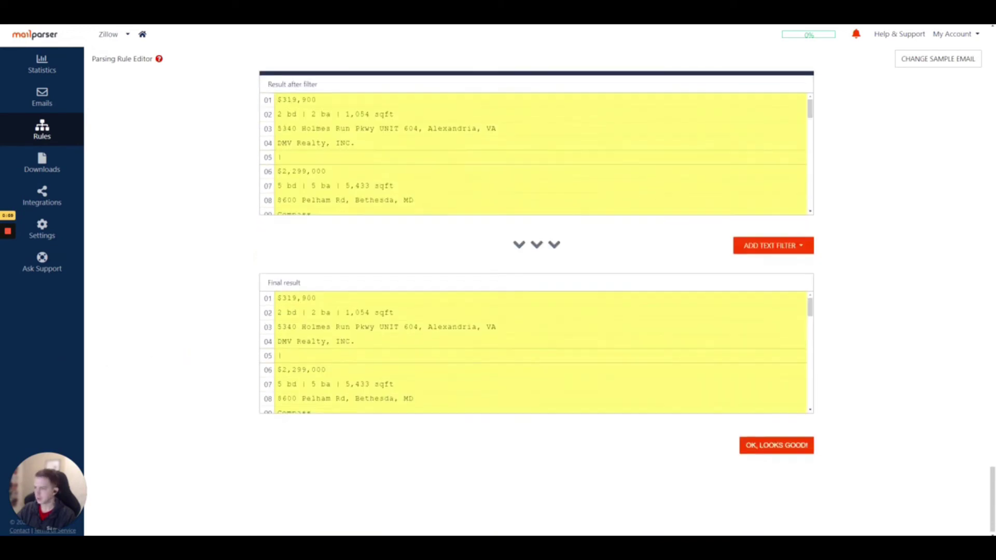
Step: Add a Parse Repeating Text Blocks filter using text pattern separation, with the first line of each block starting with $
click(752, 245)
mouse_move(777, 329)
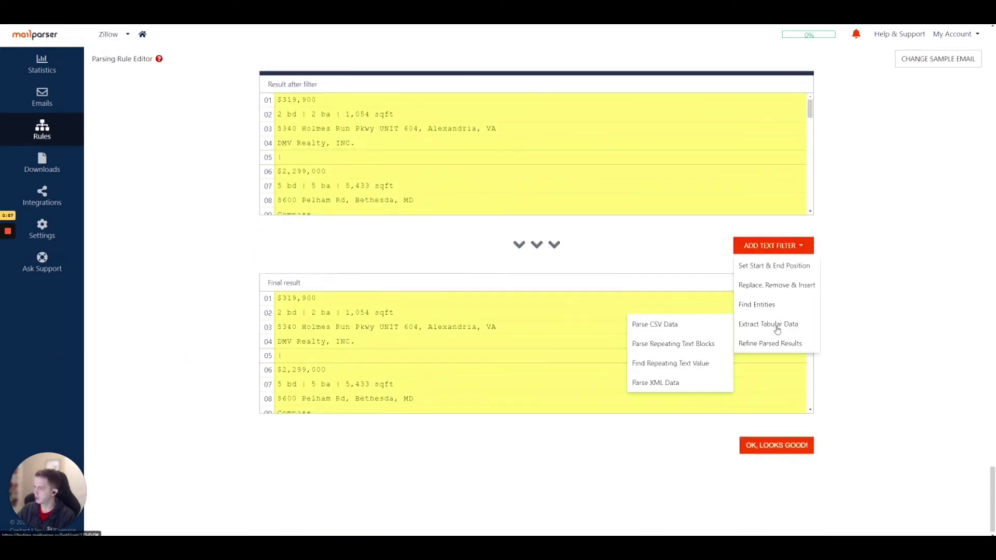
click(675, 344)
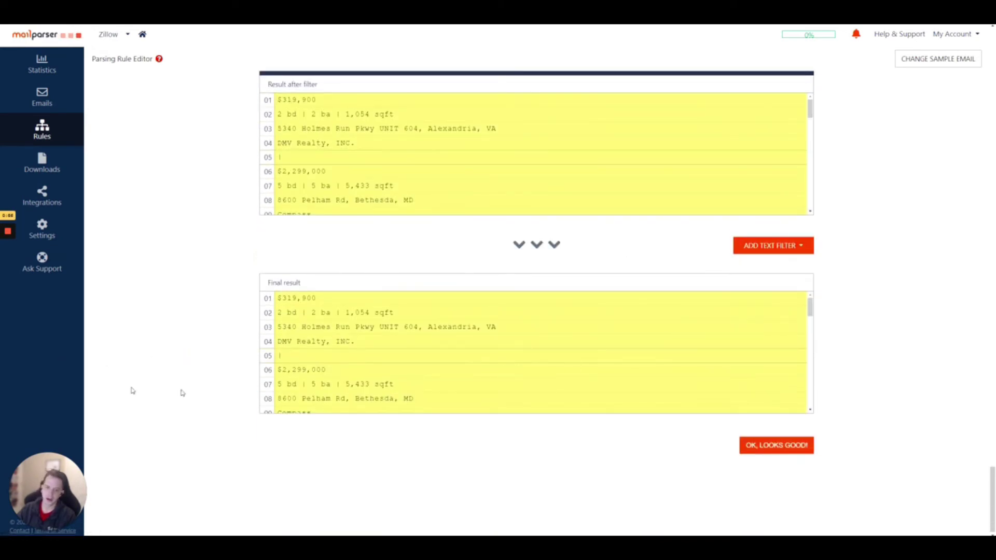
scroll(140, 349, down, 3)
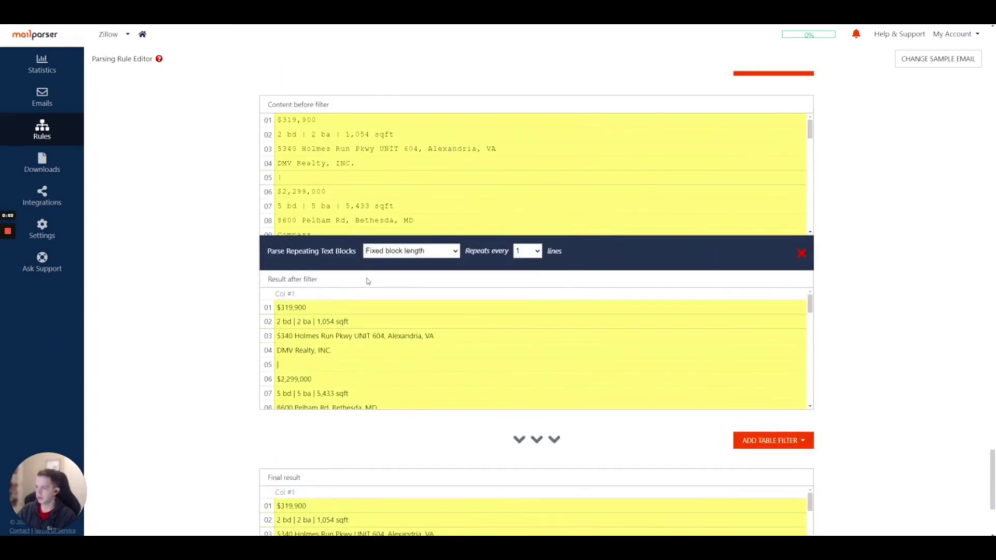
click(374, 251)
click(396, 270)
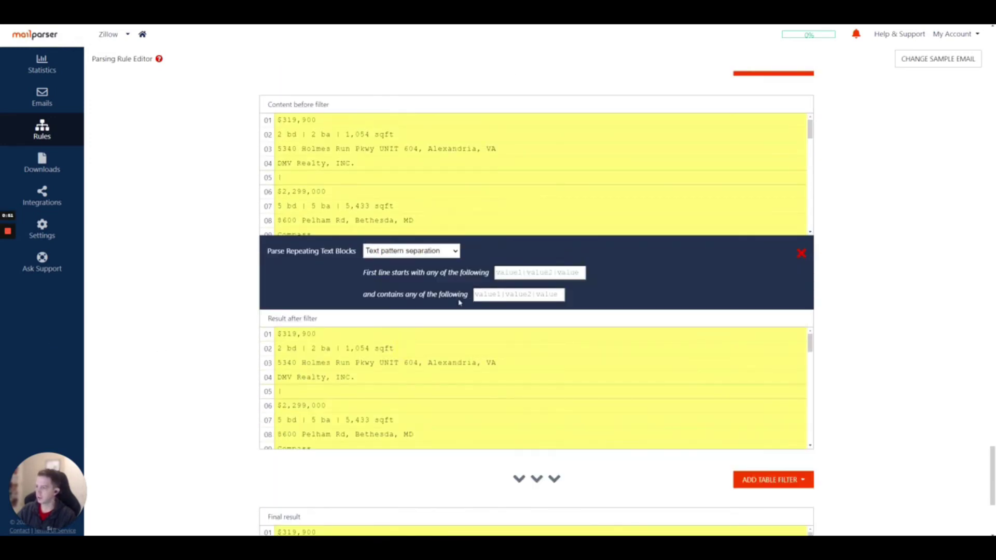
click(535, 271)
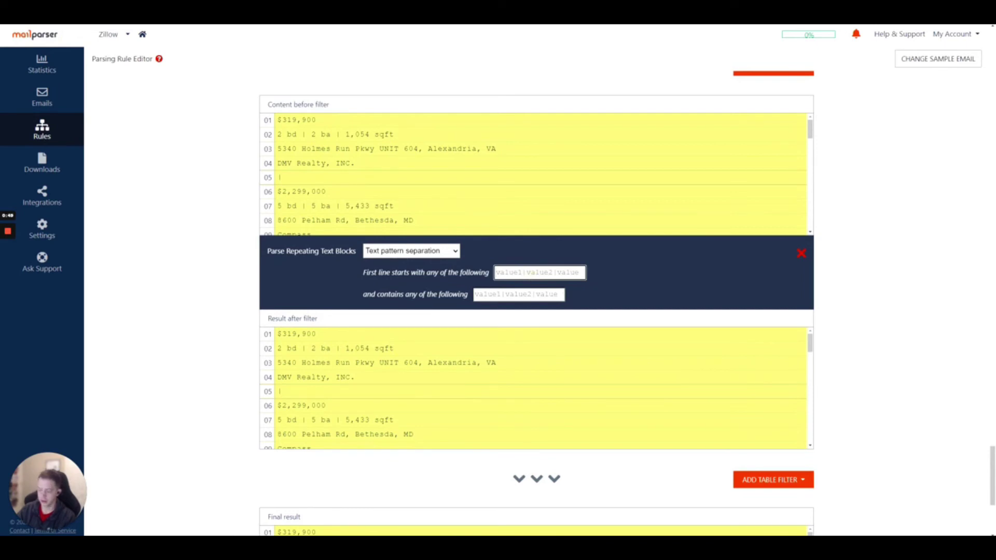
text($)
click(527, 239)
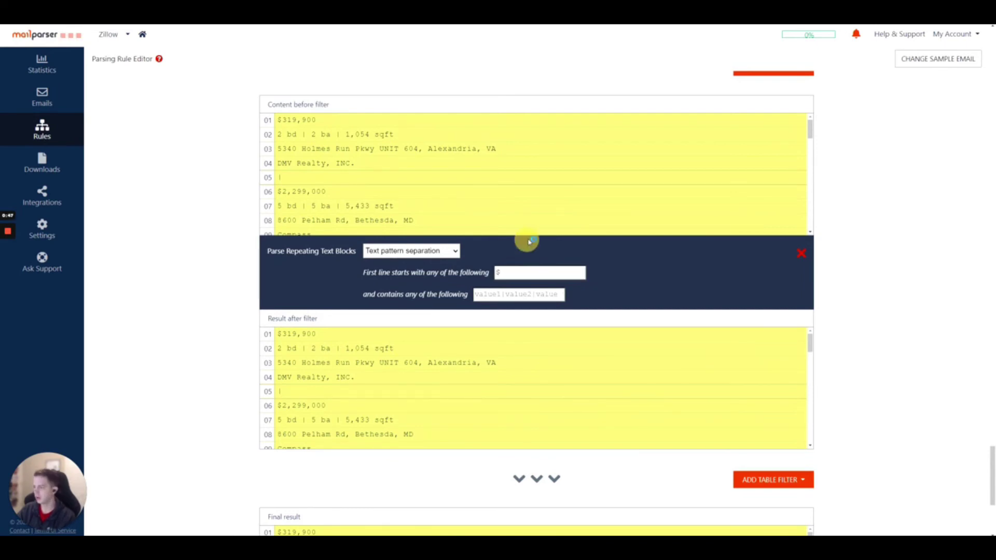
Step: Compare the text lines before the repeating-block filter with the table rows and columns after it, down to the last listing
scroll(230, 259, down, 2)
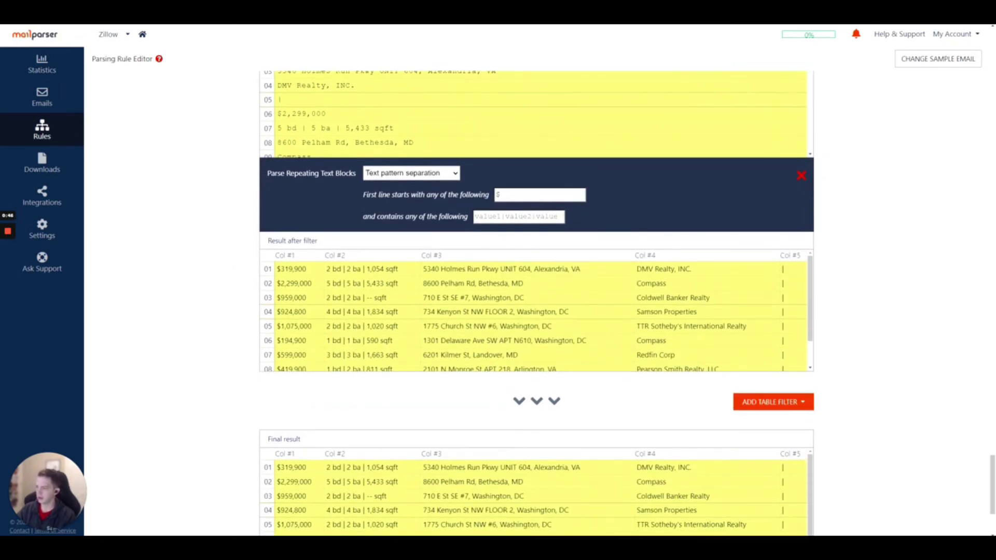
click(479, 193)
scroll(251, 131, up, 2)
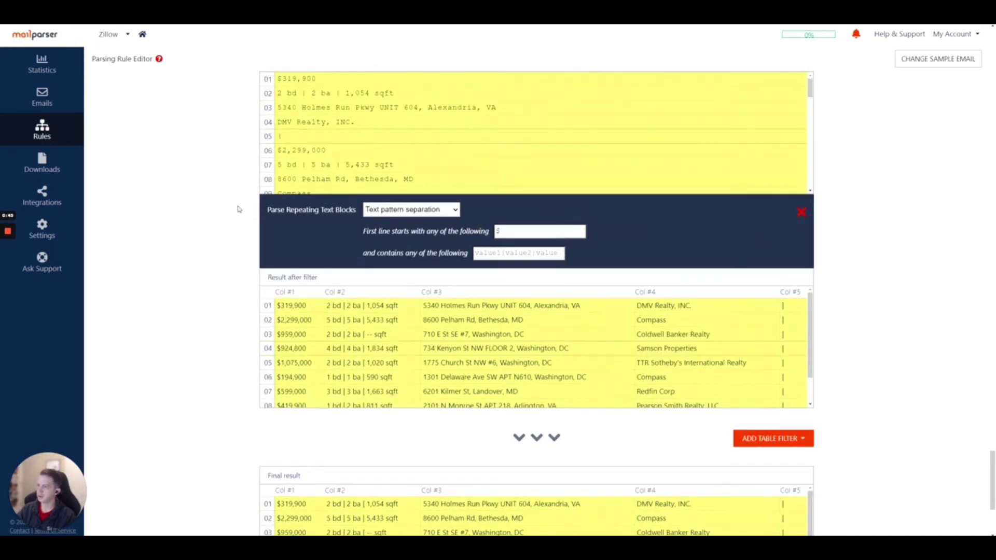
scroll(534, 213, down, 3)
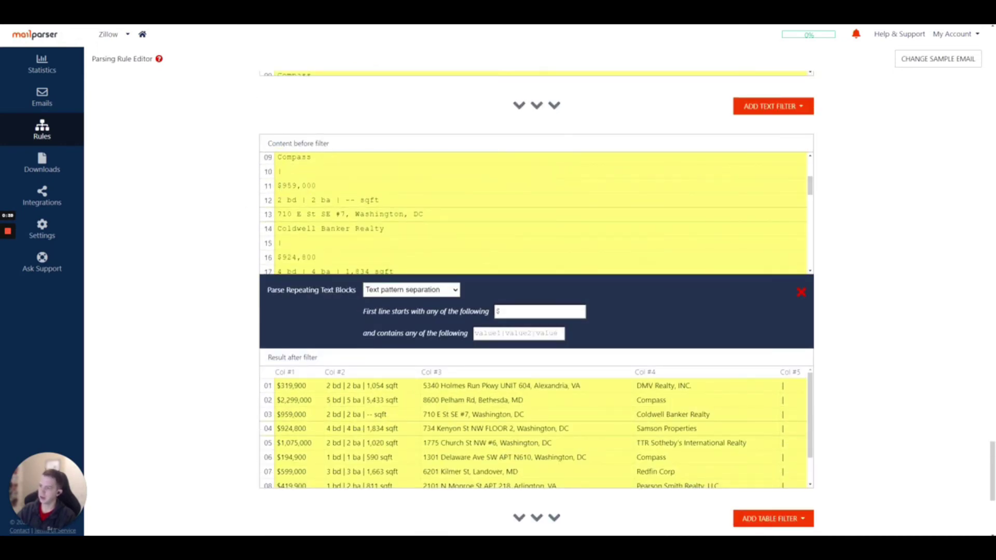
scroll(191, 218, down, 2)
scroll(191, 220, down, 3)
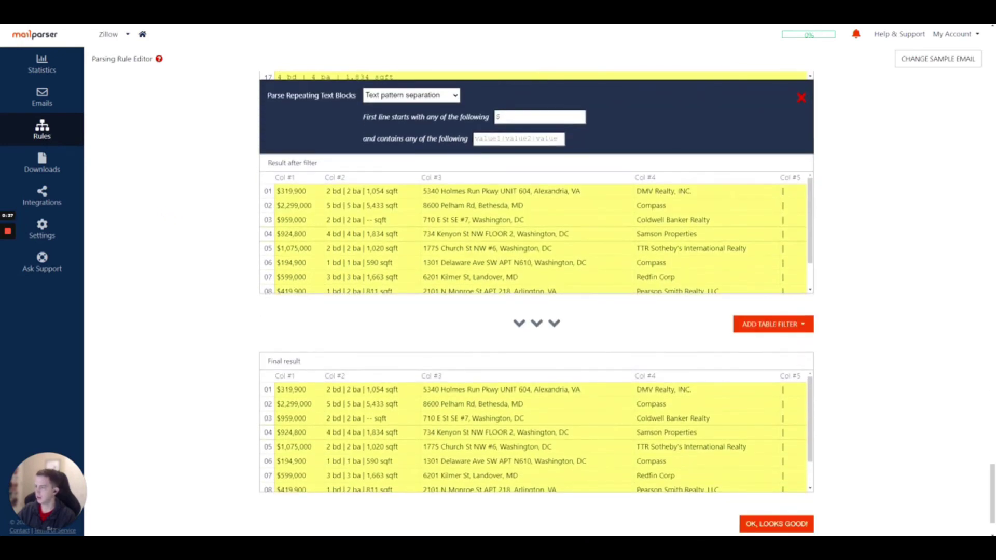
scroll(536, 231, down, 2)
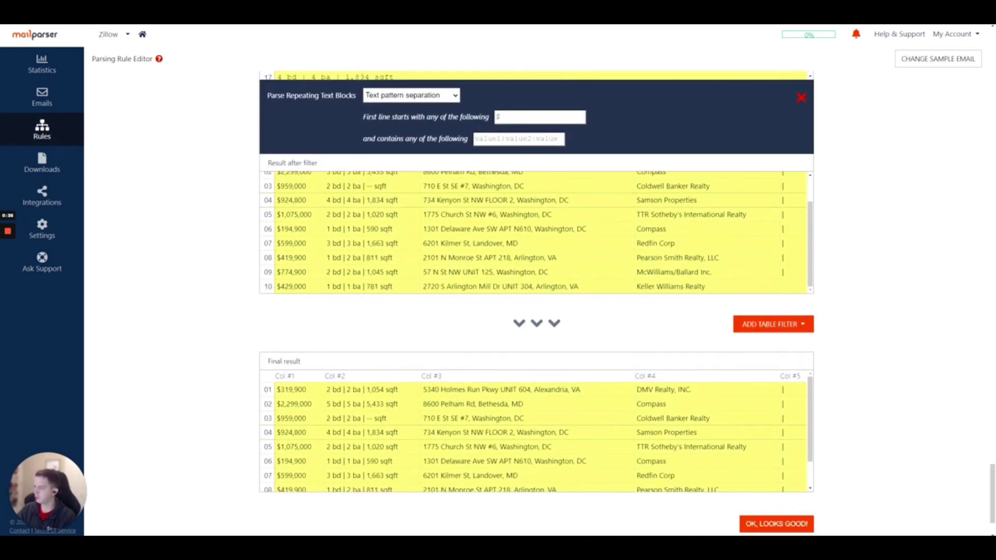
Step: Add a Remove Columns table filter that removes column 5, which holds only the leftover pipe characters
click(773, 324)
mouse_move(780, 355)
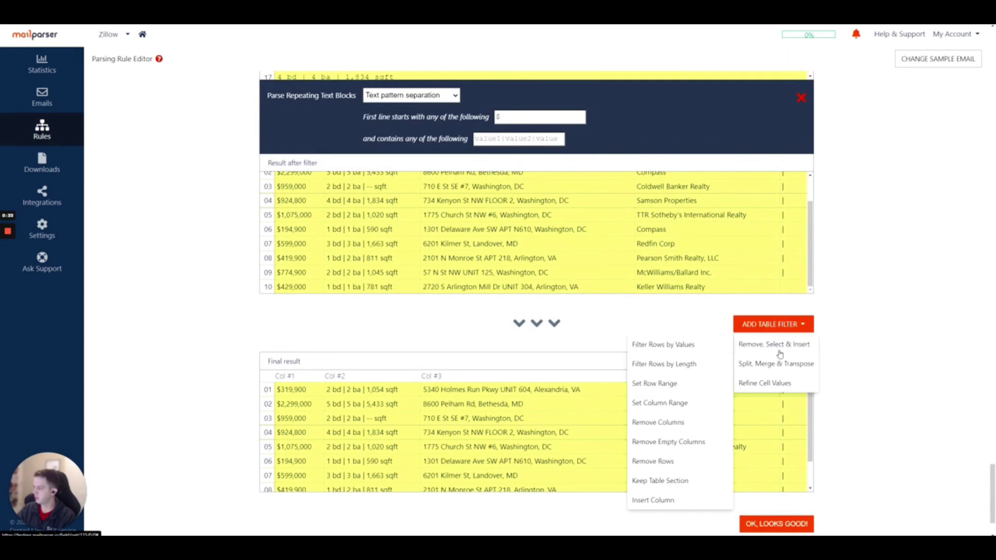
click(674, 423)
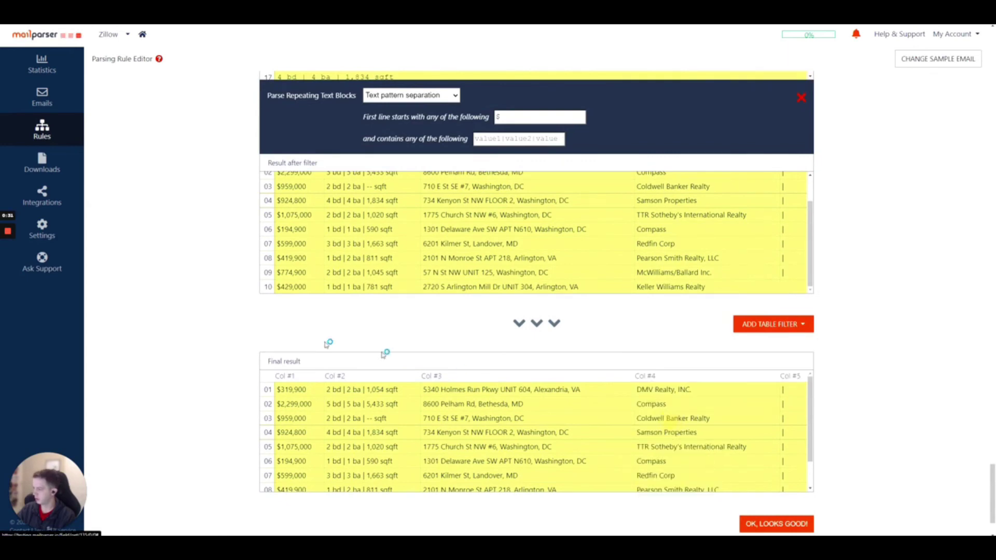
scroll(217, 331, down, 5)
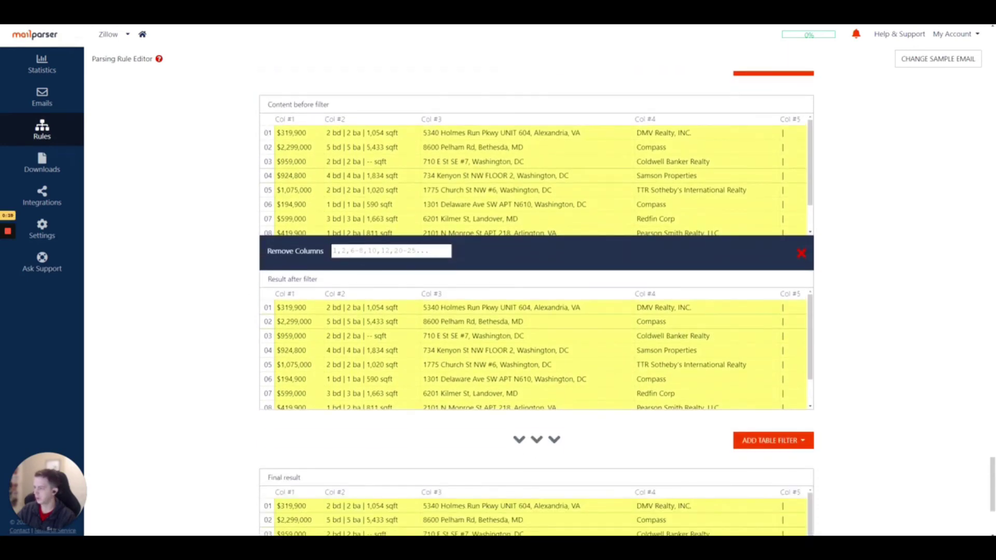
text(5)
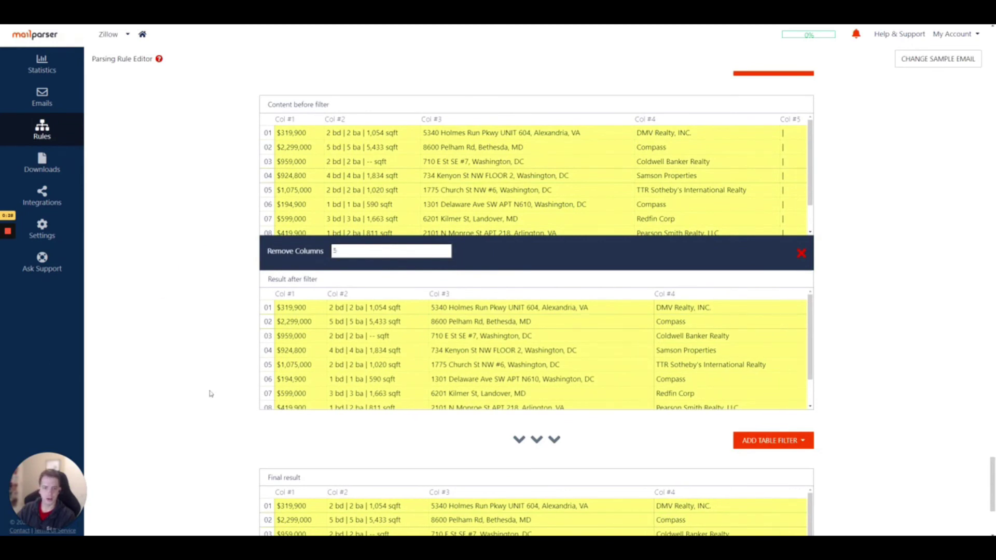
Step: Add a Split Columns table filter that splits column 2 at each | character to separate bedrooms, bathrooms and square footage
scroll(222, 390, down, 4)
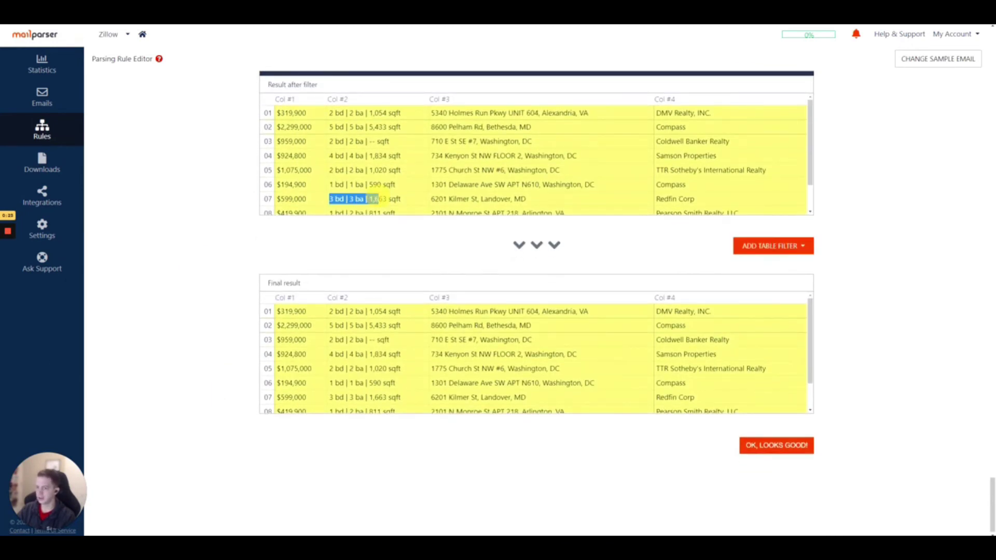
click(768, 246)
mouse_move(774, 292)
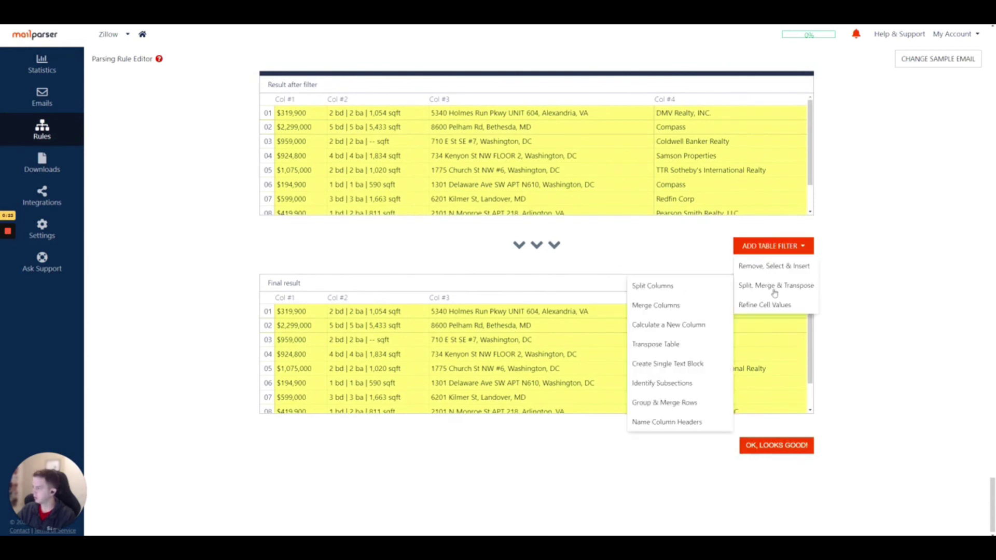
click(688, 289)
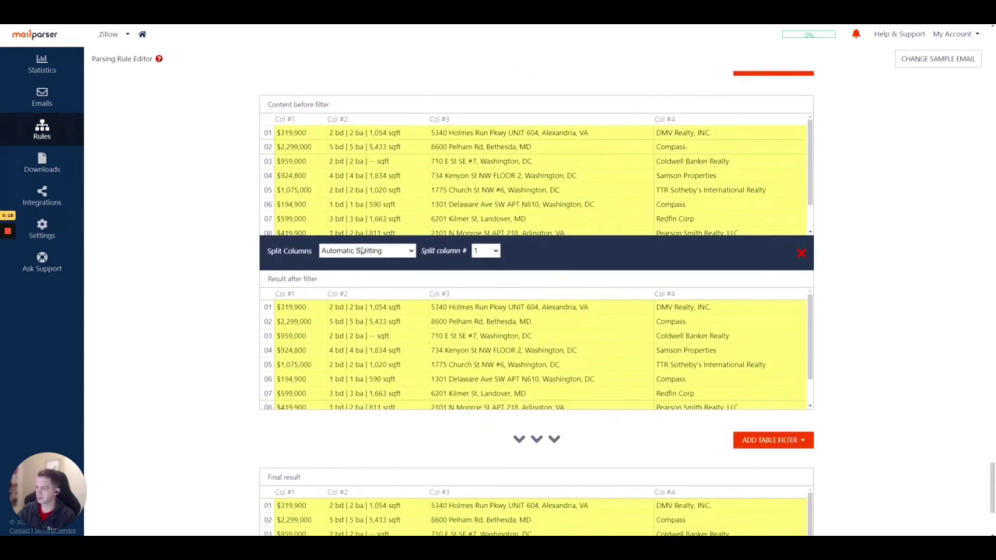
click(363, 251)
click(358, 274)
click(475, 272)
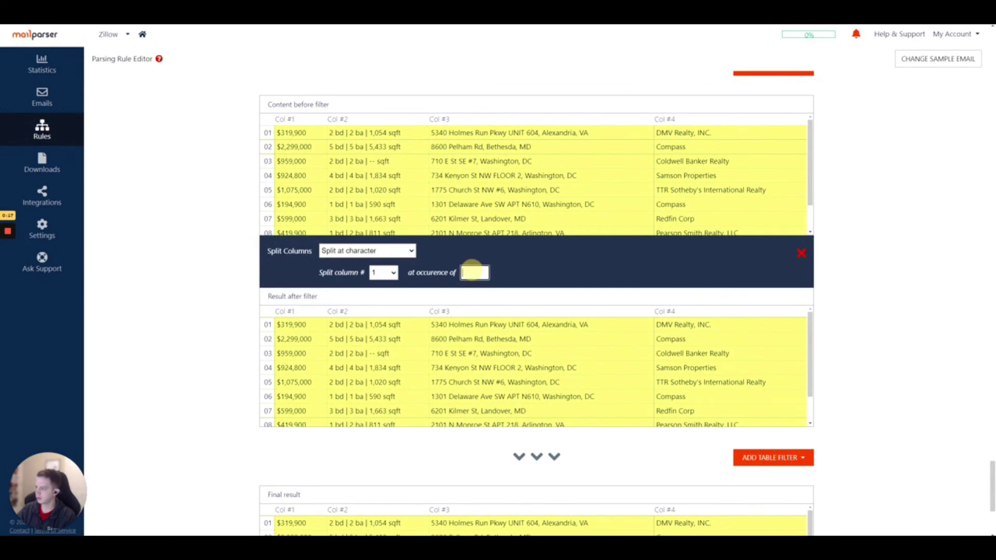
click(383, 272)
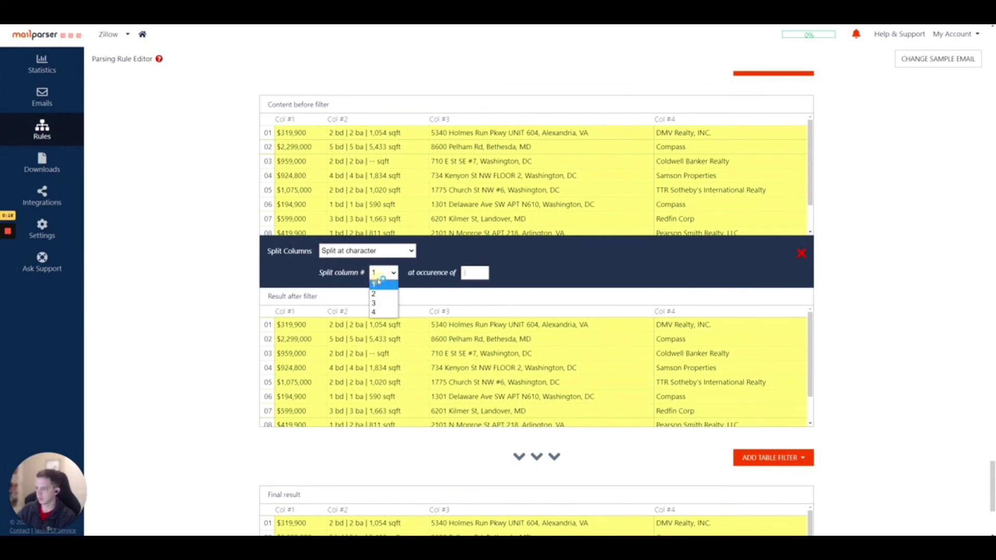
click(376, 288)
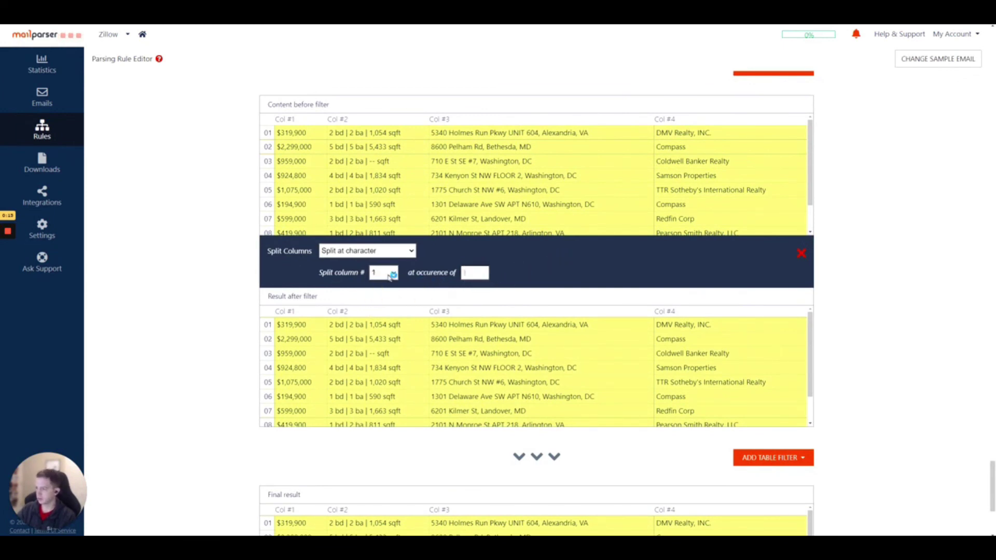
scroll(523, 254, down, 2)
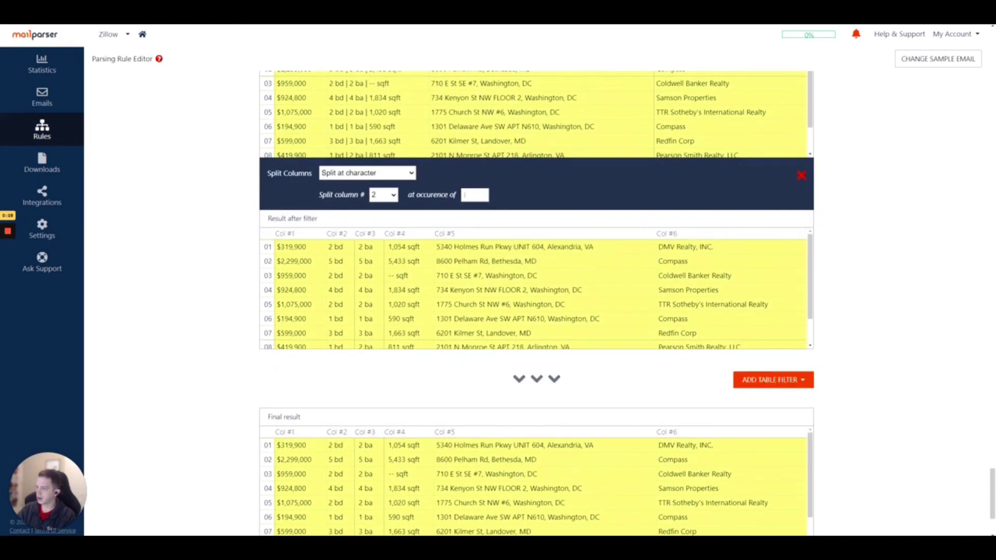
drag(482, 275, 504, 276)
click(502, 276)
drag(480, 275, 492, 276)
click(491, 275)
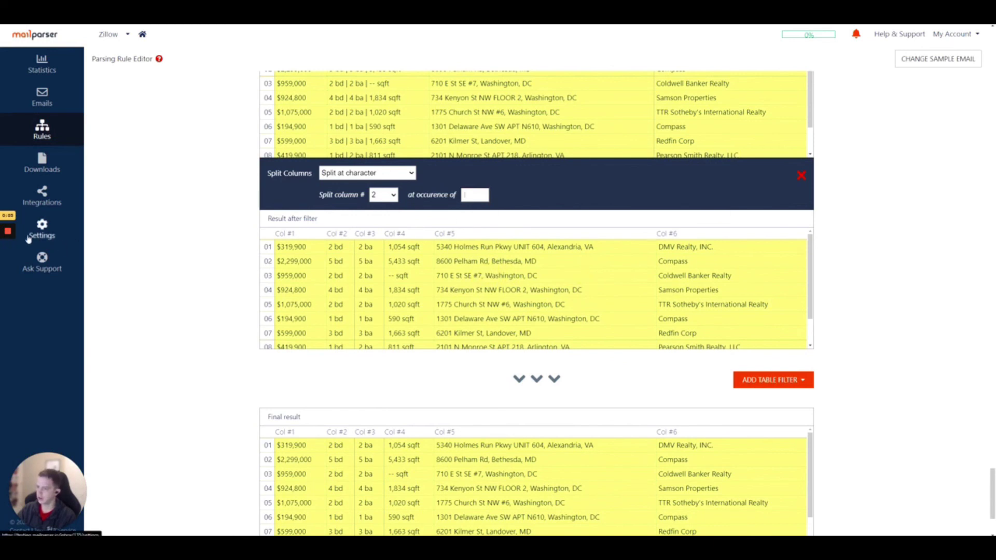